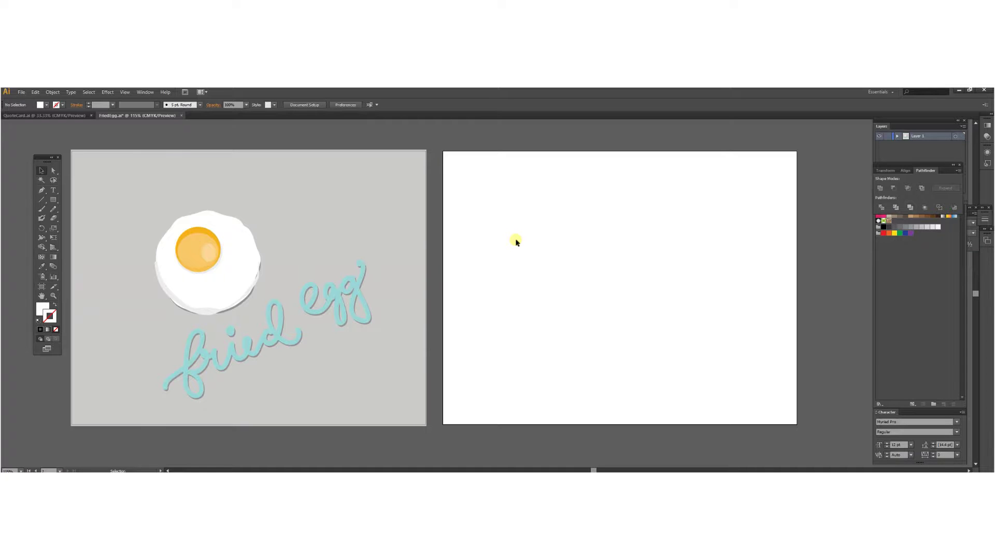
Draw a rectangle covering the blank second artboard.
click(151, 337)
drag(52, 199, 86, 218)
click(53, 170)
drag(55, 201, 70, 197)
mouse_move(441, 152)
mouse_down()
mouse_move(560, 251)
mouse_move(804, 402)
mouse_move(801, 427)
mouse_up()
Fill the new rectangle with the gray sampled from the finished fried egg's background, then deselect it.
click(43, 307)
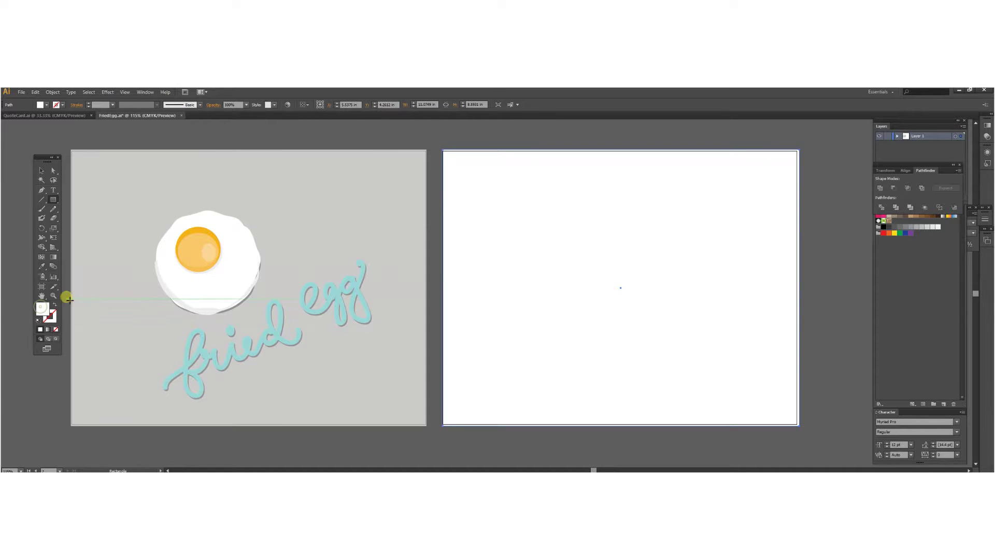
click(41, 266)
click(382, 176)
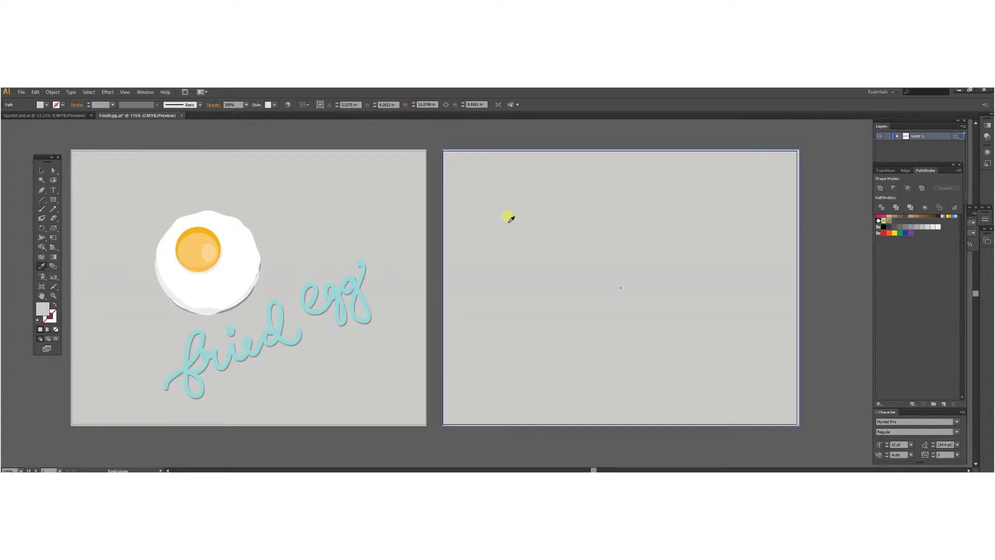
key(v)
click(515, 136)
Draw a circle about 3.9 in wide on the gray second artboard, with a white fill and no stroke.
click(55, 199)
drag(56, 199, 79, 217)
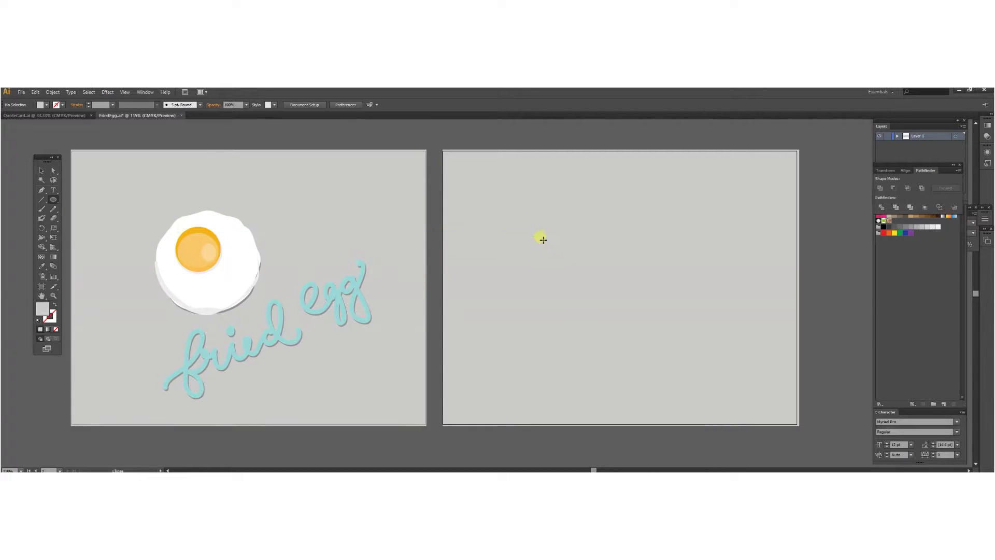
drag(516, 216, 642, 317)
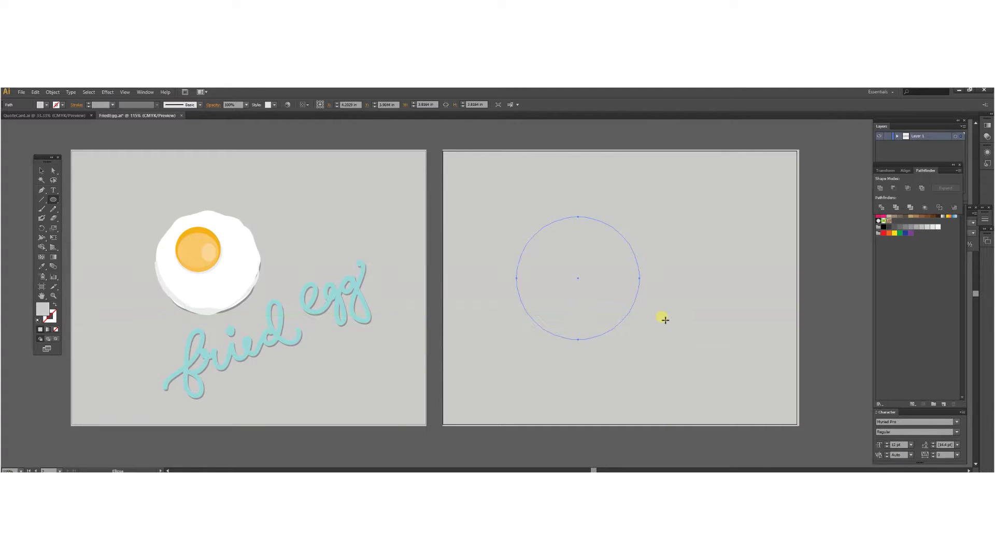
click(39, 319)
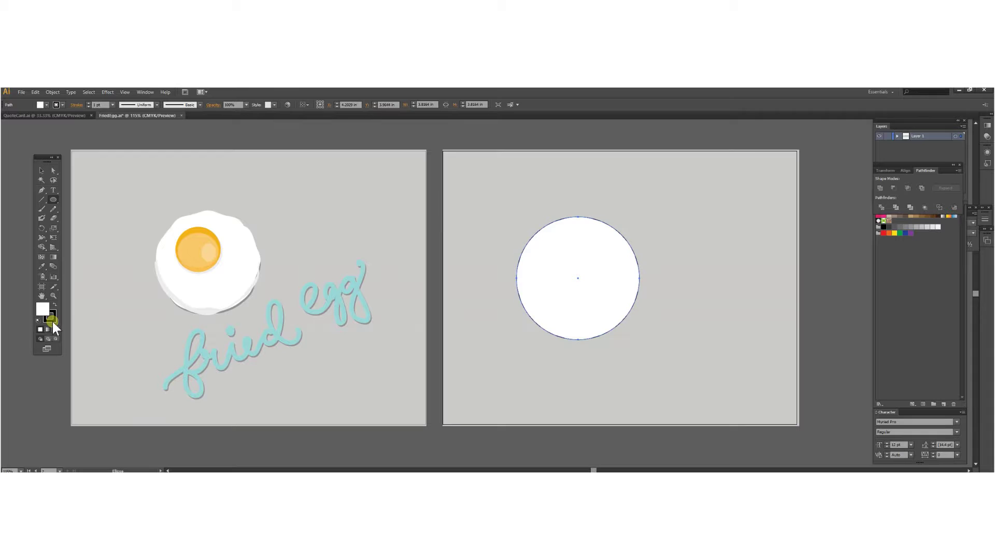
click(56, 330)
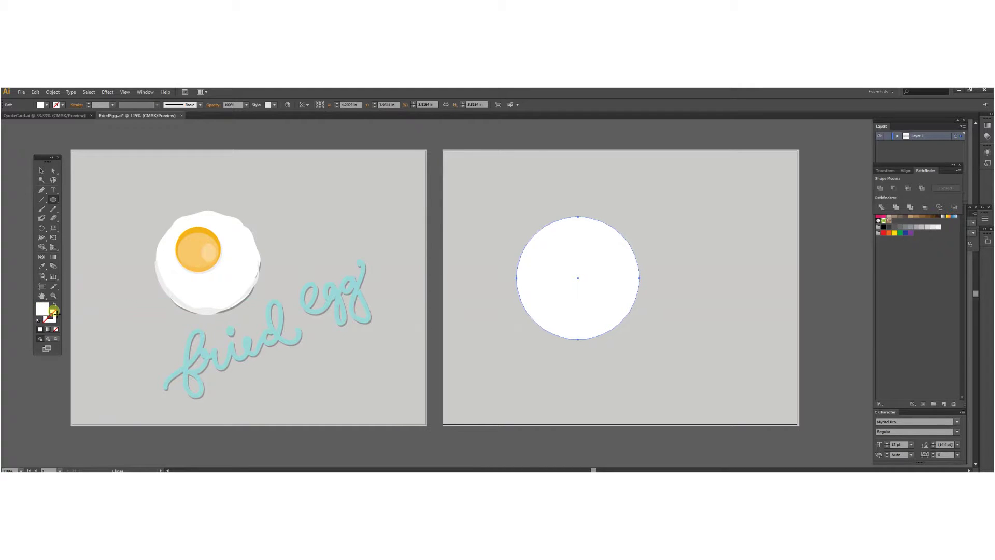
key(v)
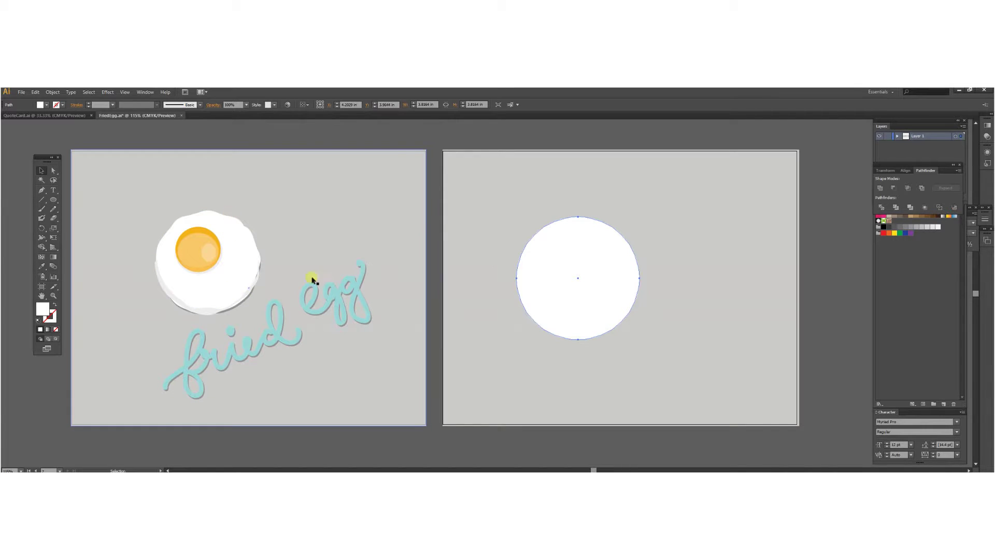
mouse_move(580, 259)
mouse_down()
mouse_move(585, 253)
mouse_move(570, 252)
mouse_up()
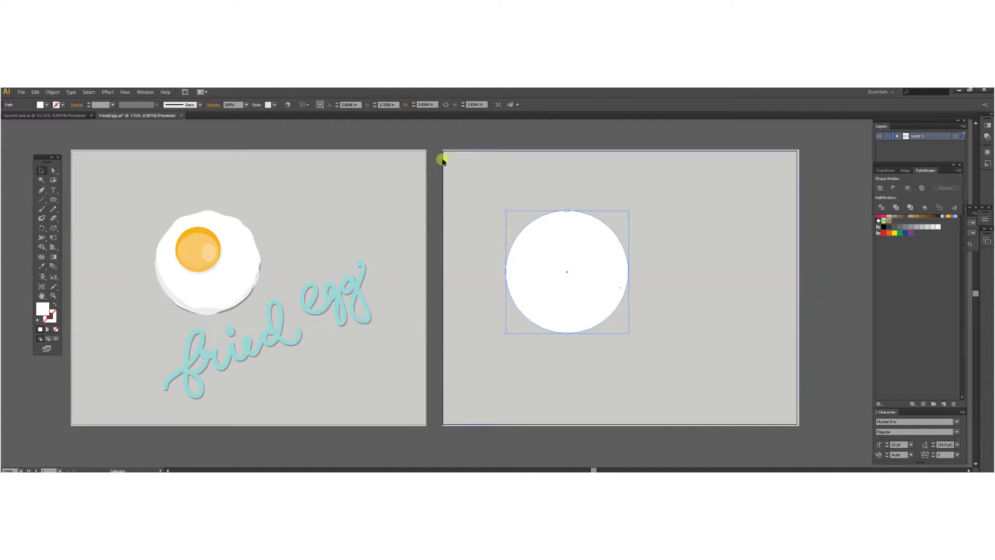
Apply the Roughen effect to the white circle with size 3% relative, detail 1/in and smooth points.
click(114, 94)
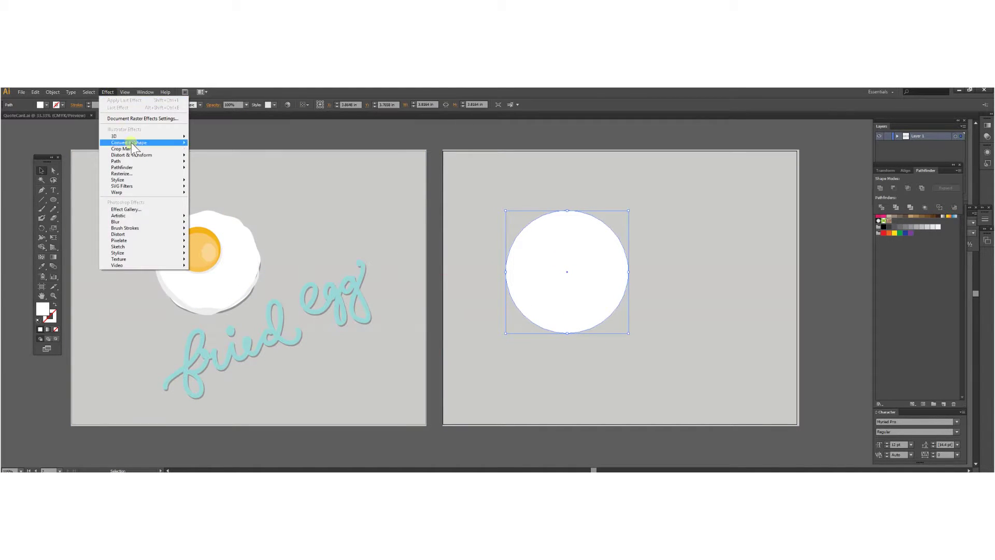
mouse_move(159, 155)
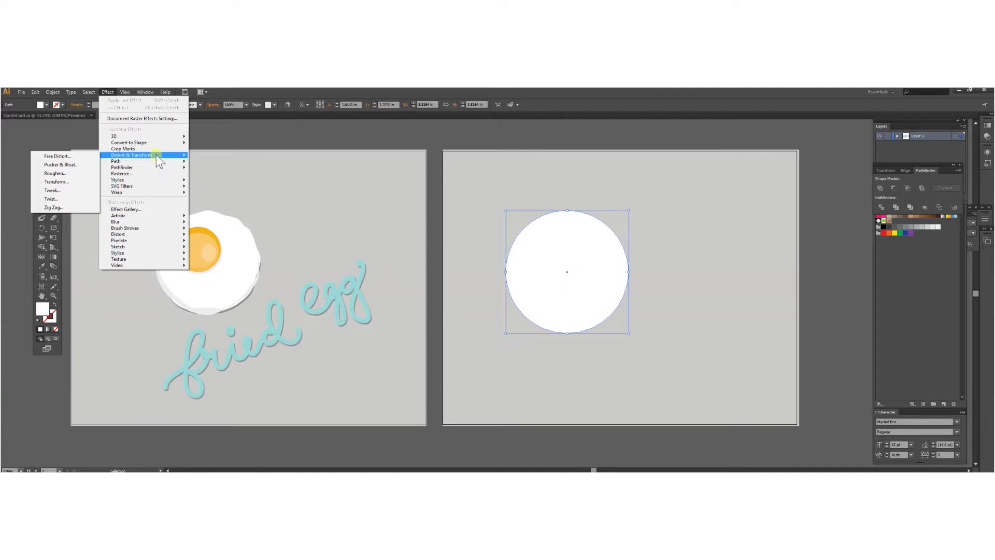
click(73, 172)
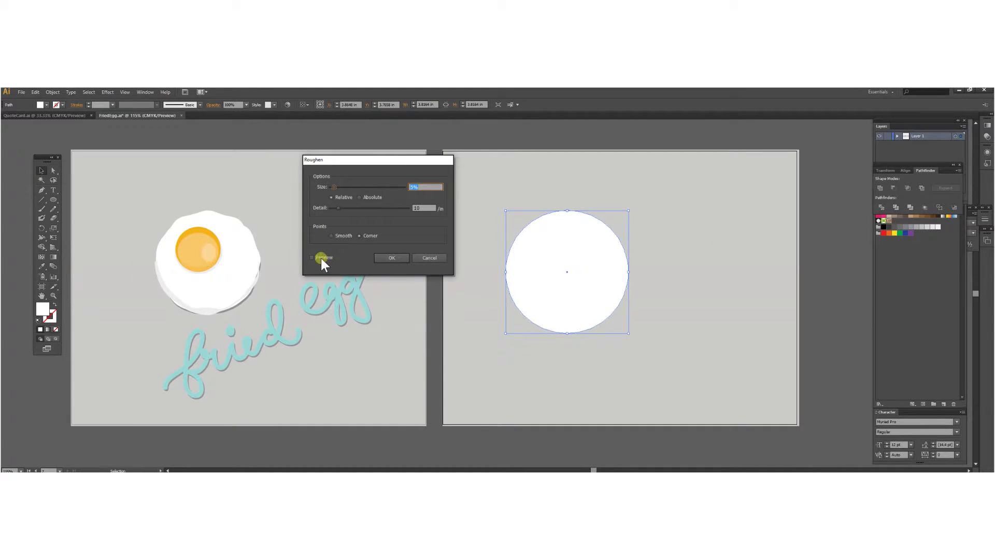
click(311, 258)
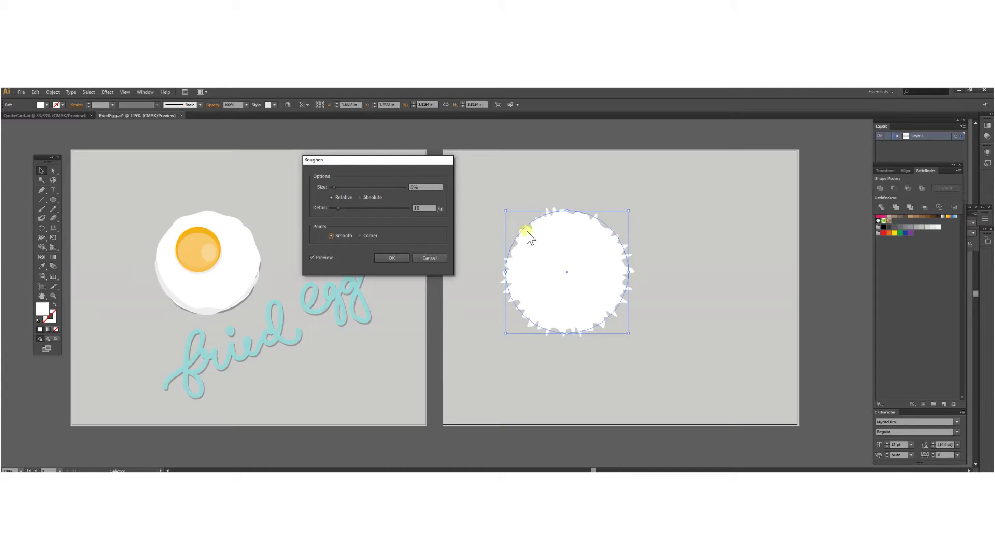
drag(333, 208, 331, 208)
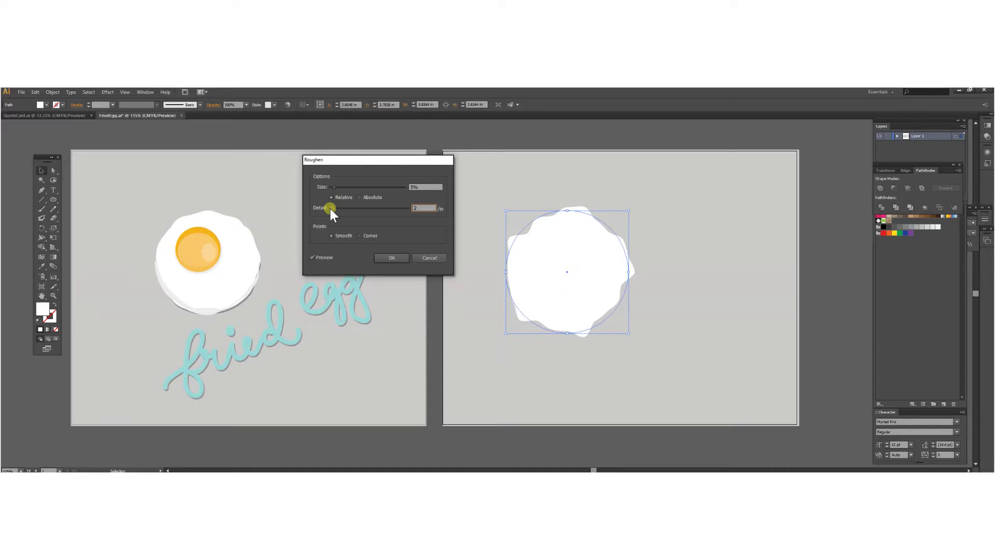
drag(329, 207, 337, 187)
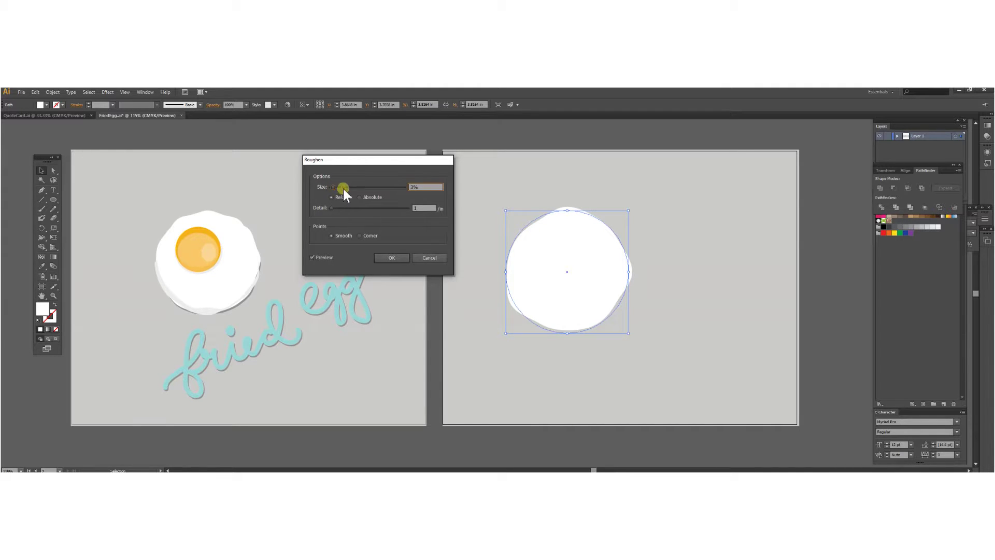
click(390, 258)
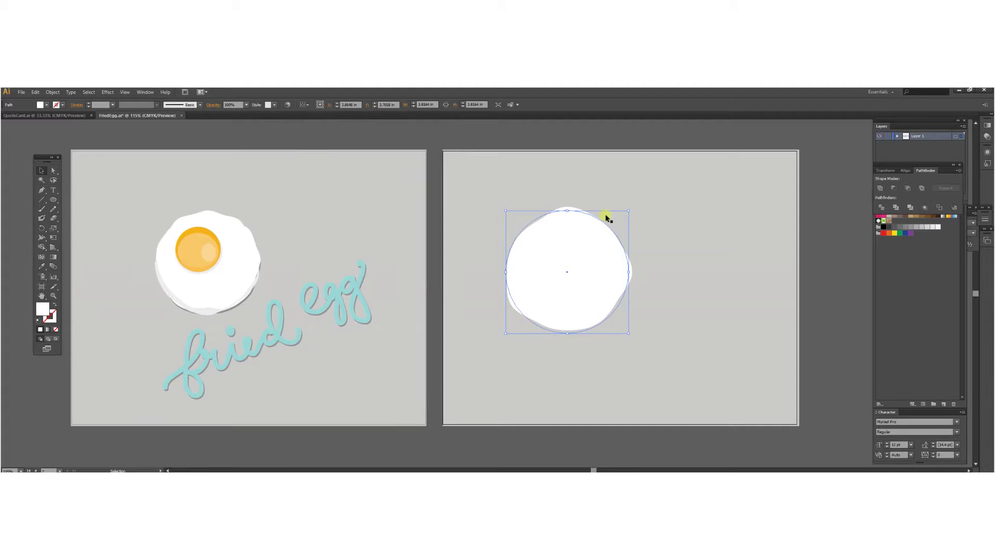
click(594, 140)
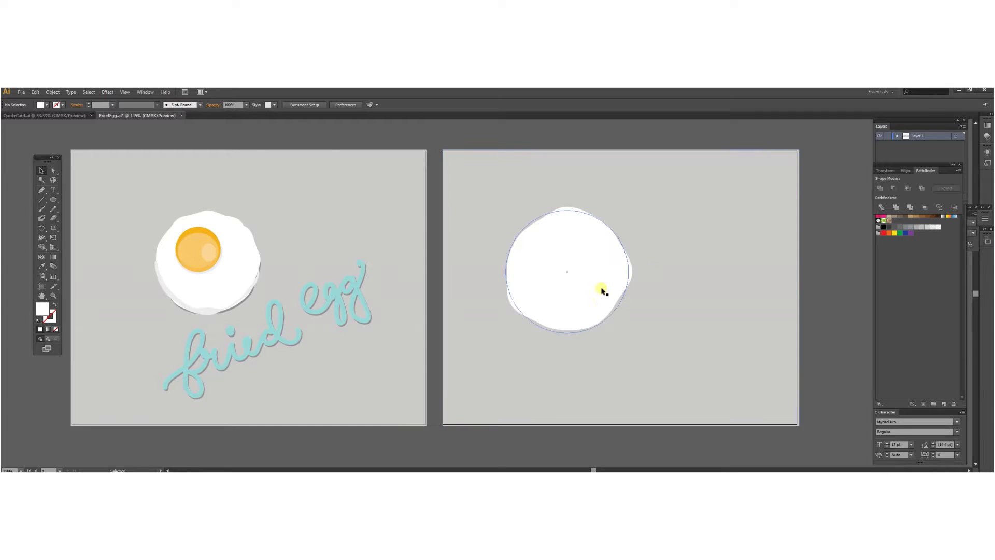
Draw a yolk circle about 1.4 in wide in the middle of the egg white, using orange sampled from the finished yolk.
click(54, 199)
click(42, 267)
click(199, 233)
click(50, 265)
click(54, 199)
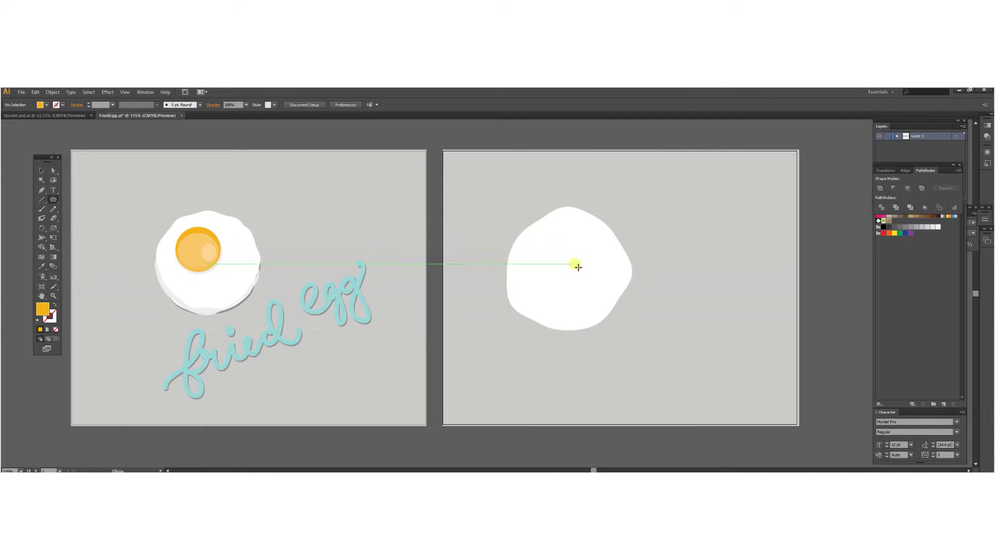
drag(547, 244, 596, 285)
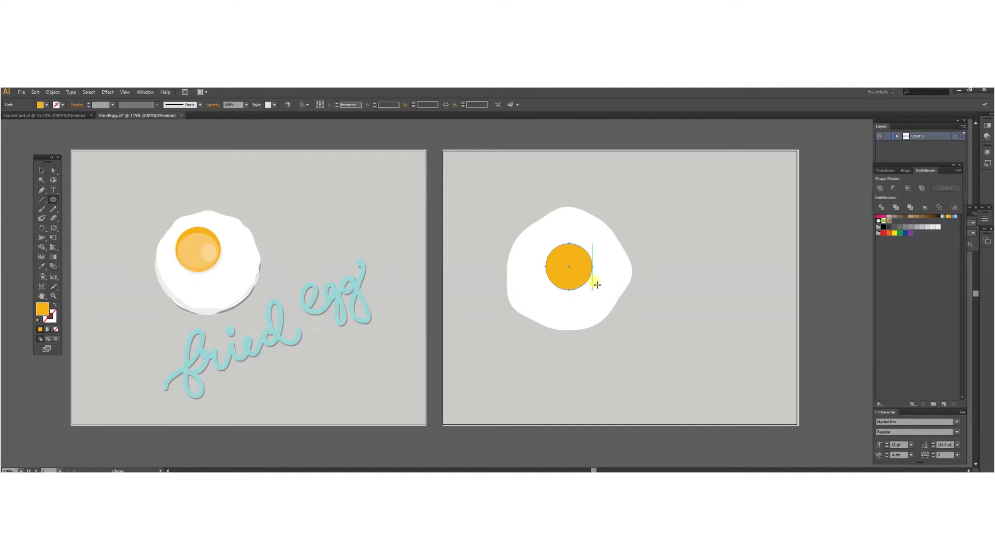
key(v)
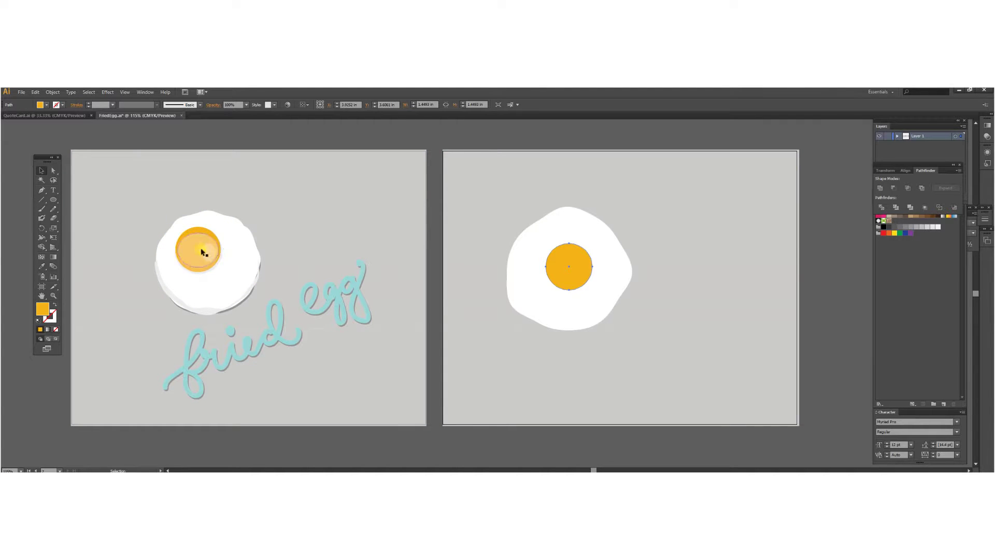
Paste a copy of the orange yolk circle directly in front of the original.
click(580, 273)
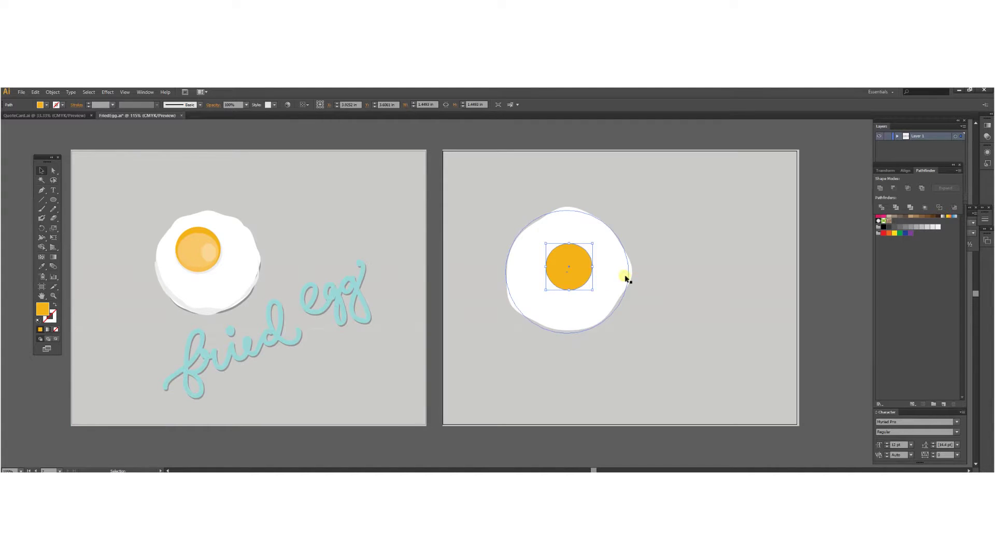
key(ctrl+c)
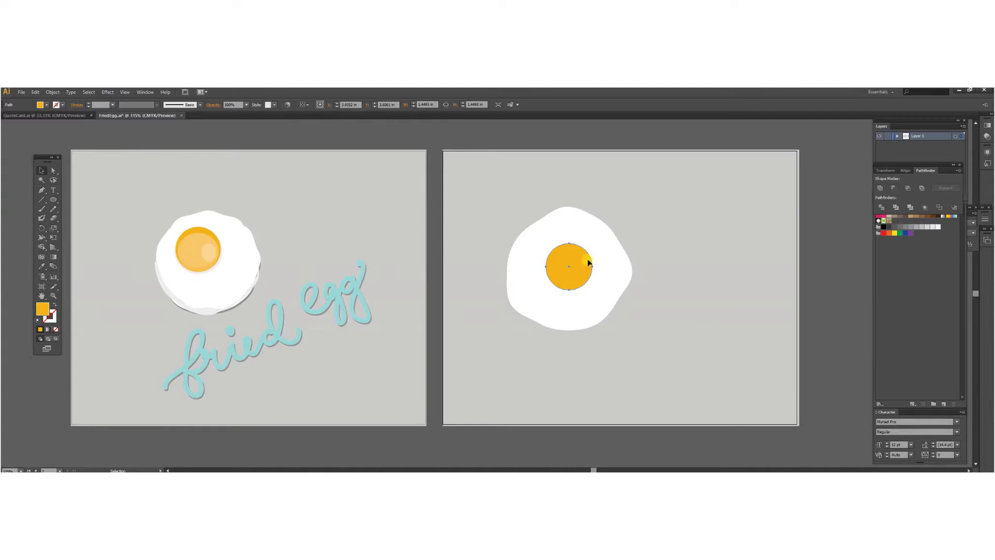
key(ctrl+f)
drag(583, 264, 619, 261)
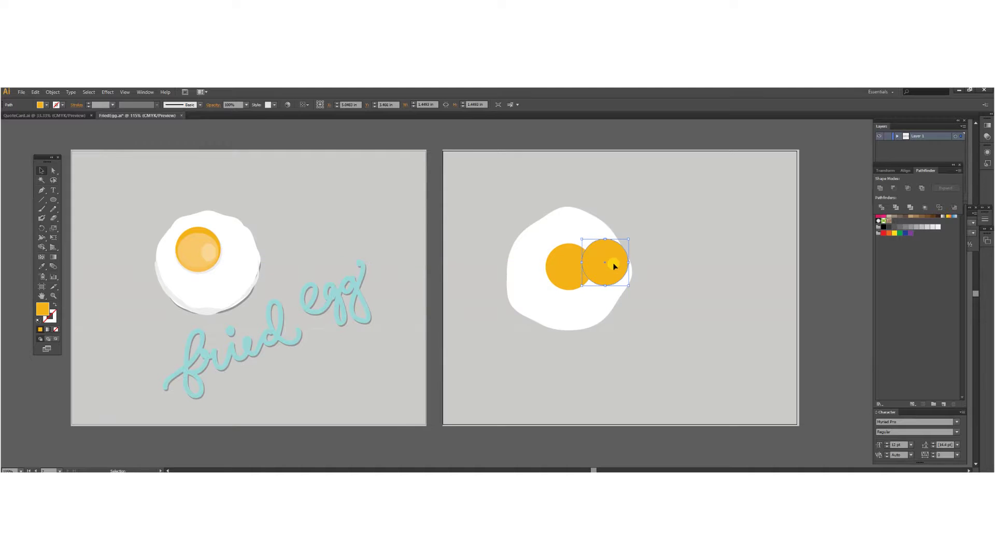
key(ctrl+z)
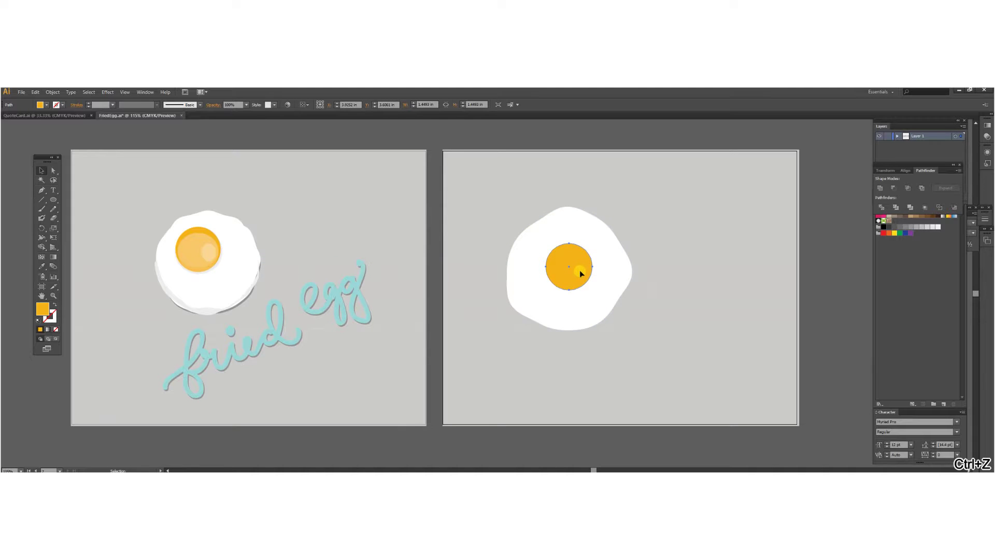
Scale the front yolk copy uniformly to about 1.3 in wide and fill it with white.
right_click(579, 270)
mouse_move(620, 373)
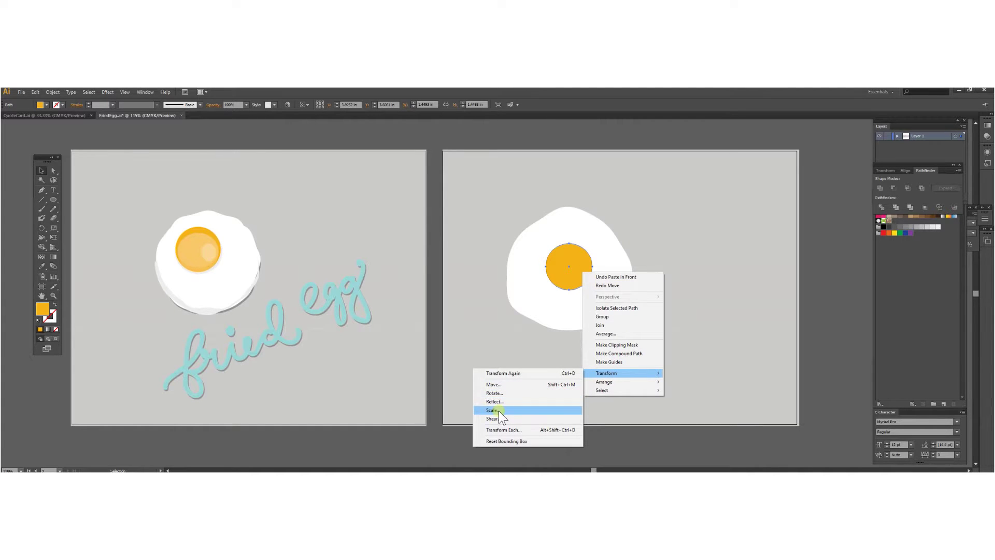
key(Escape)
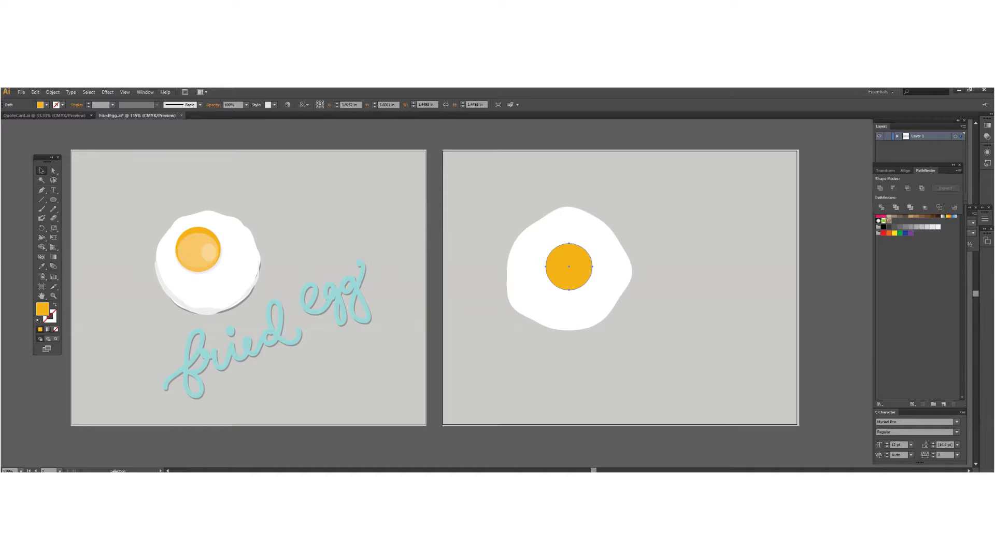
click(461, 241)
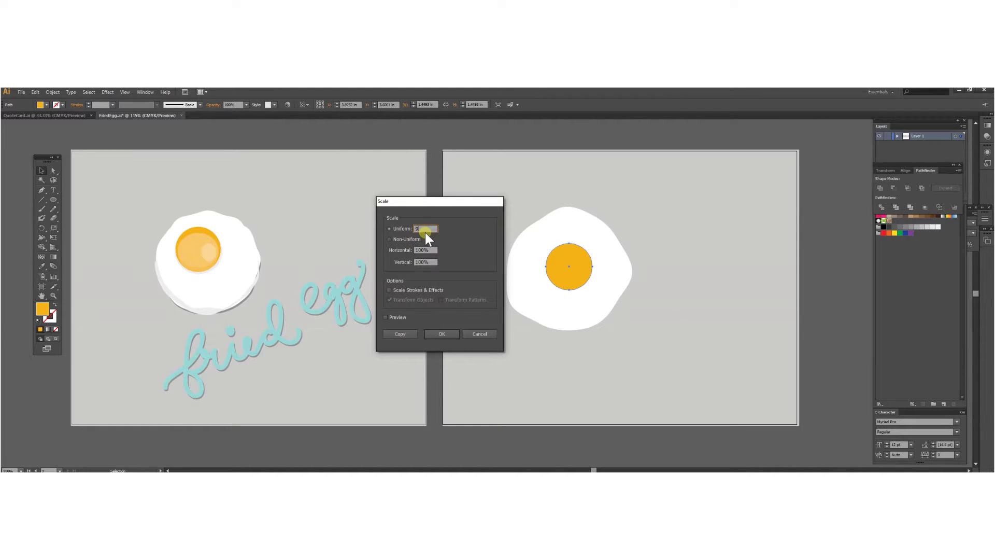
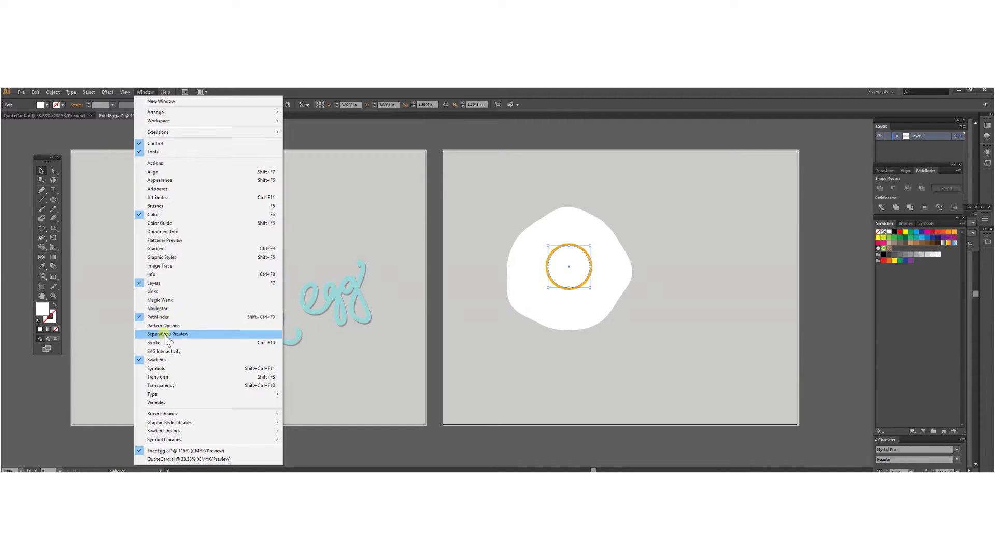
Set the opacity of the smaller white circle on the yolk to 20%.
click(166, 385)
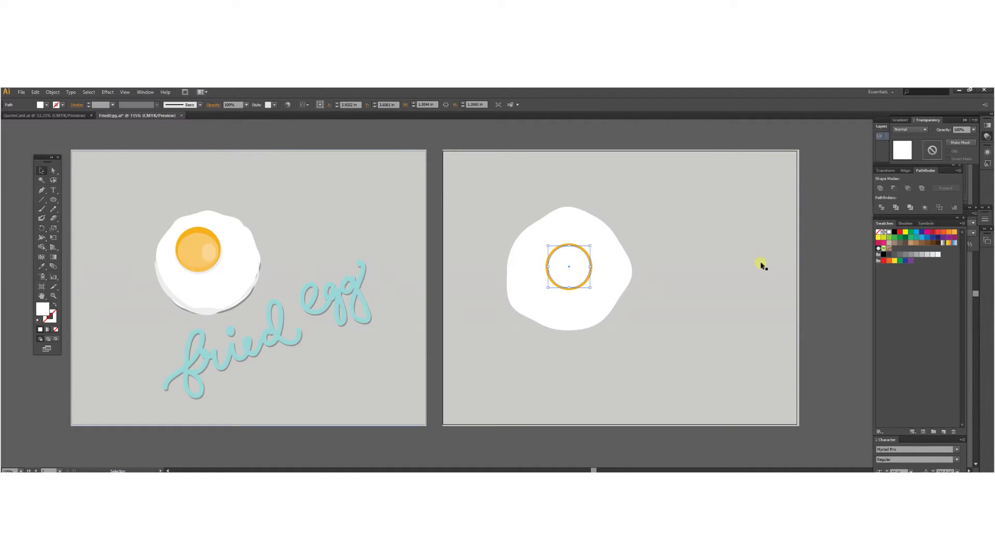
click(969, 131)
key(Return)
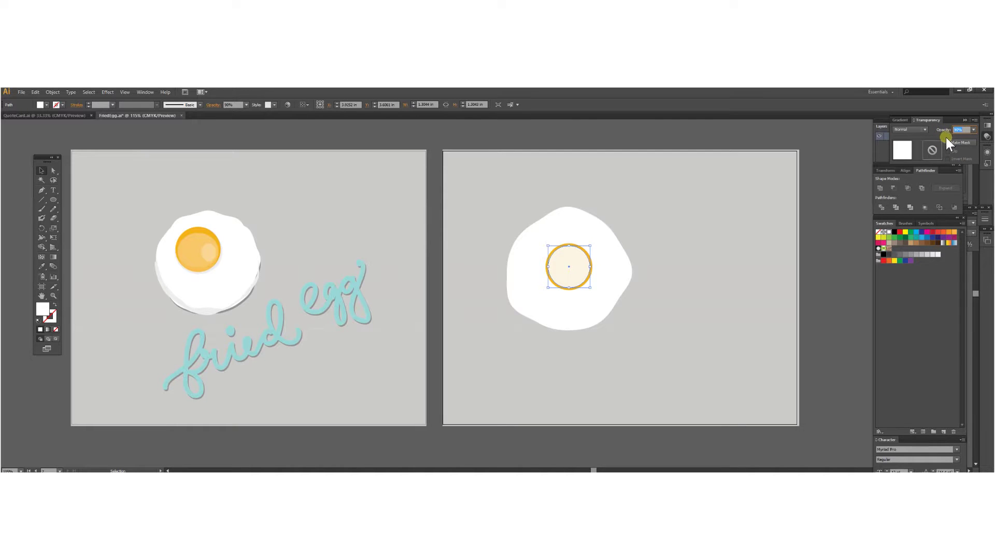
key(Return)
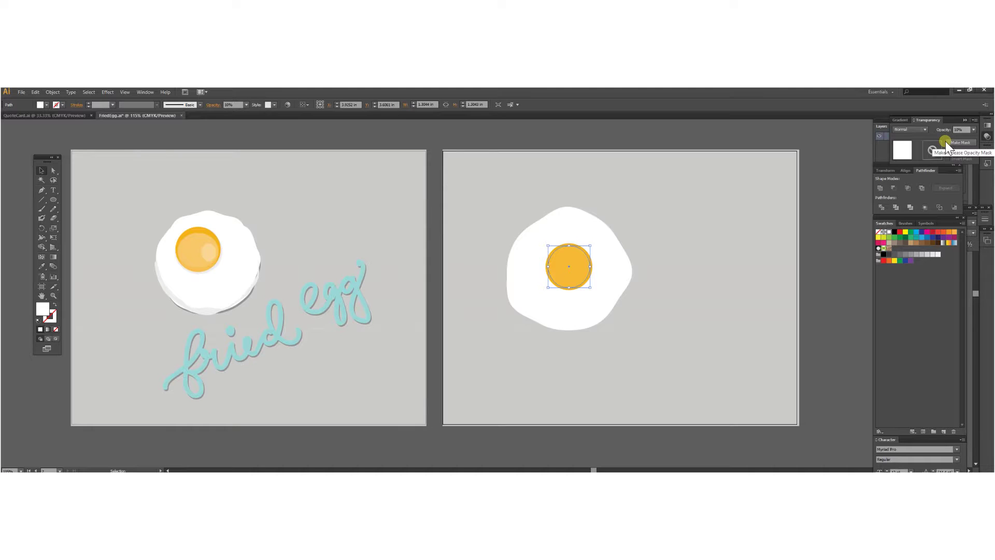
click(926, 130)
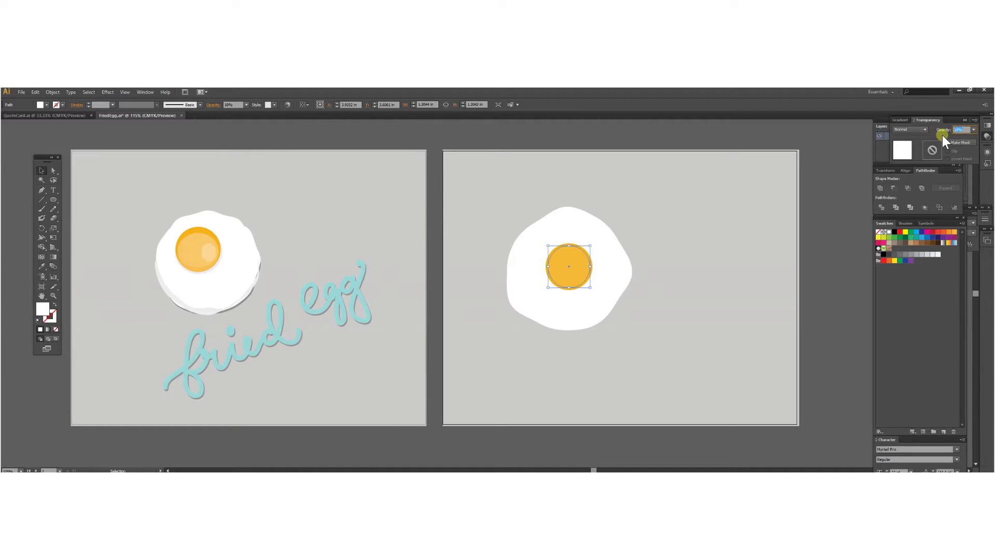
key(Return)
Nudge the translucent circle down slightly so the orange rim is thickest along the yolk's top edge.
key(Down)
key(Down)
key(Down)
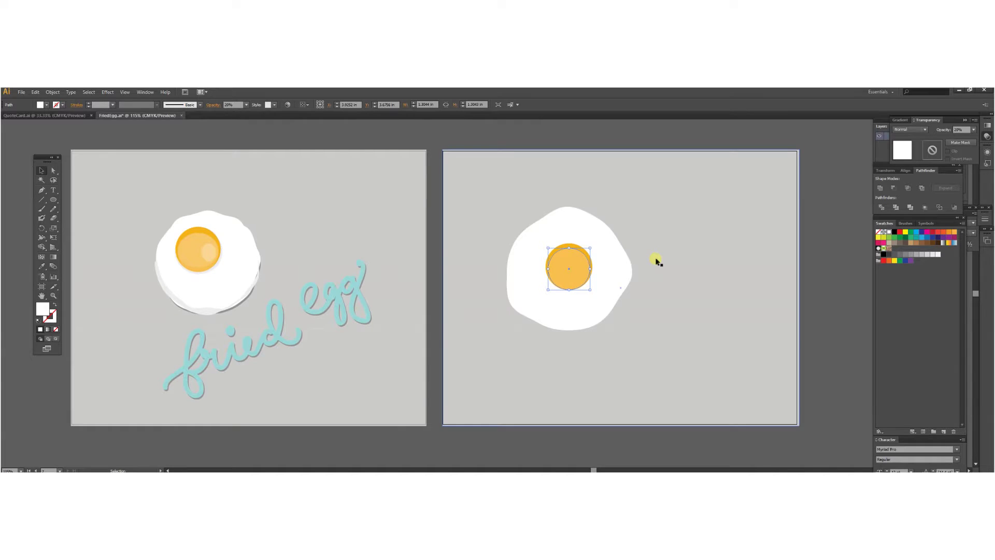
click(718, 216)
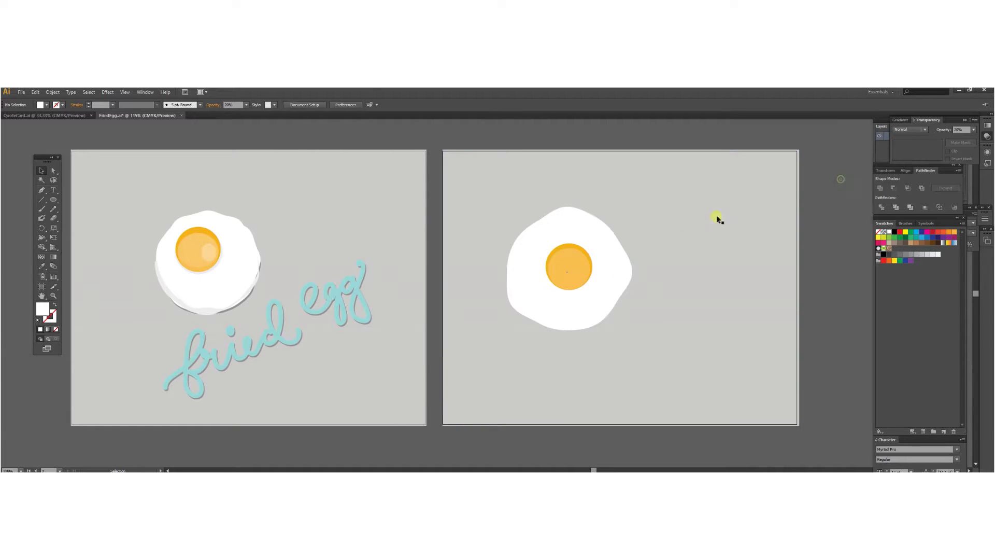
Paste a copy of the translucent white yolk circle directly in front and scale it uniformly to 90%.
click(578, 280)
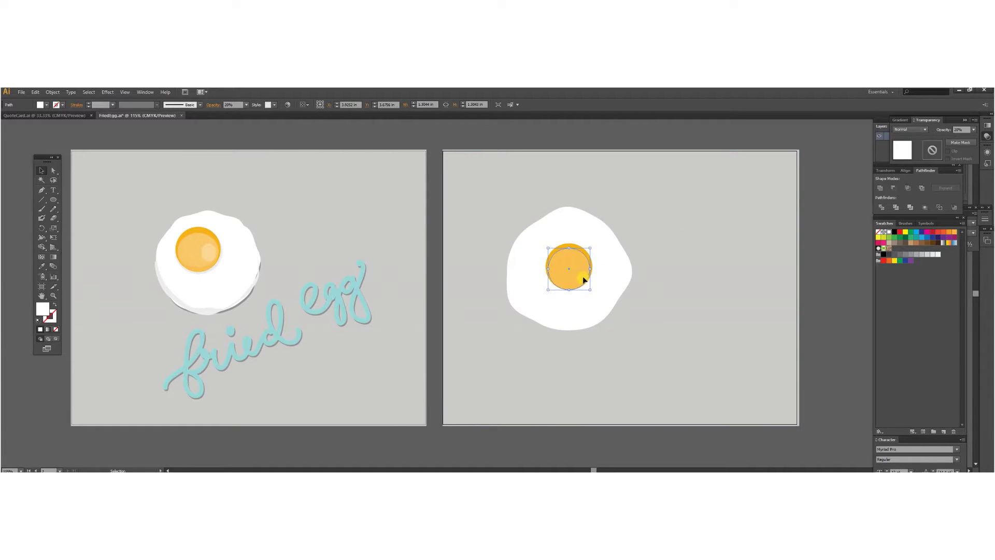
key(ctrl+c)
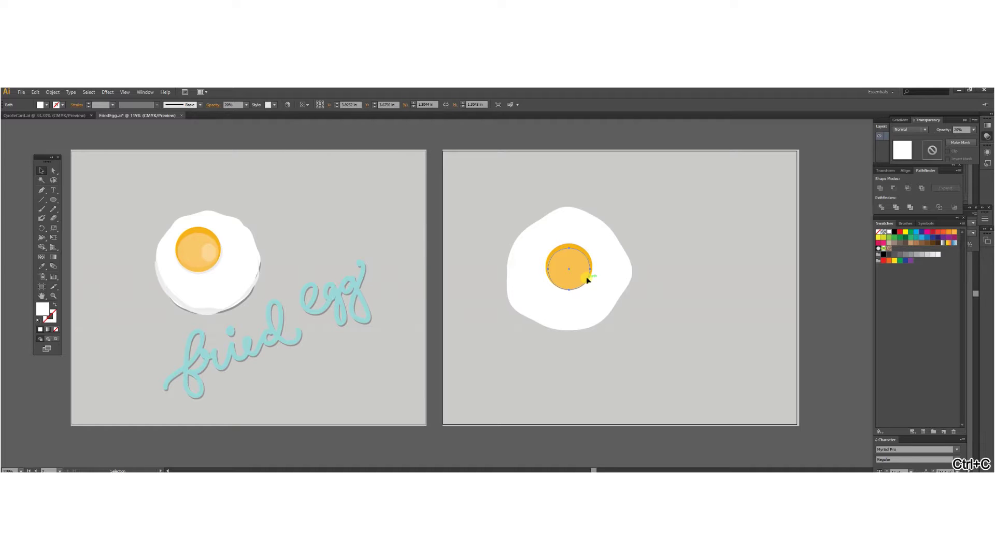
key(ctrl+f)
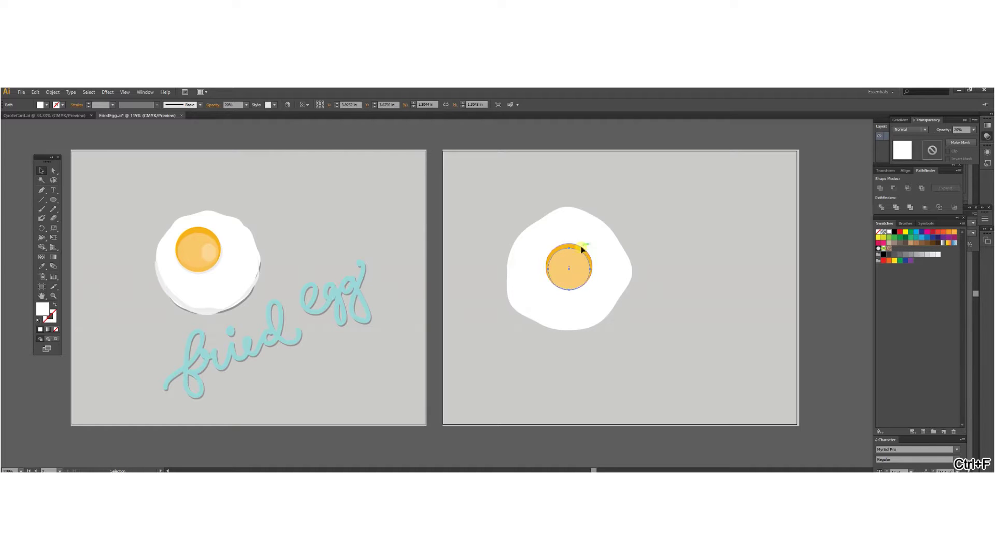
right_click(580, 283)
mouse_move(622, 383)
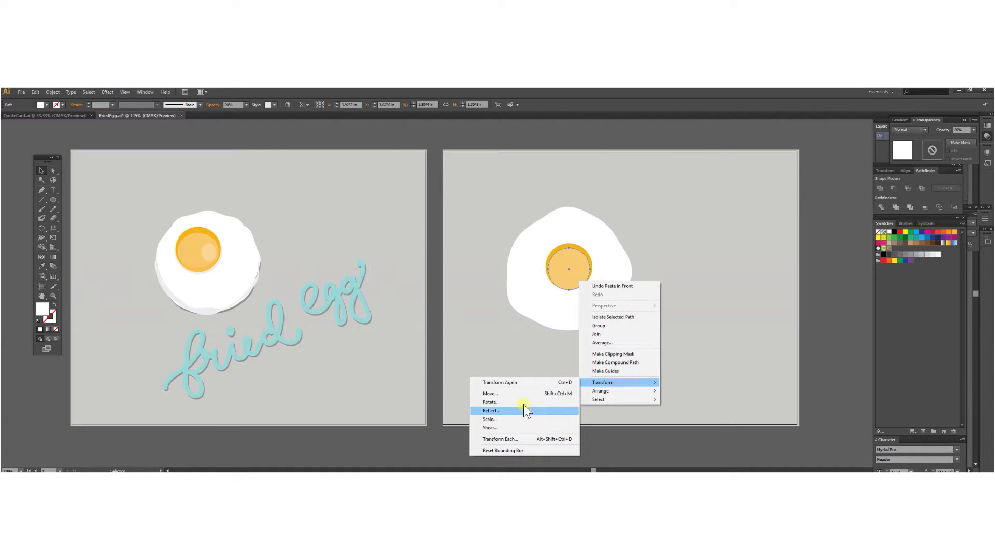
click(489, 419)
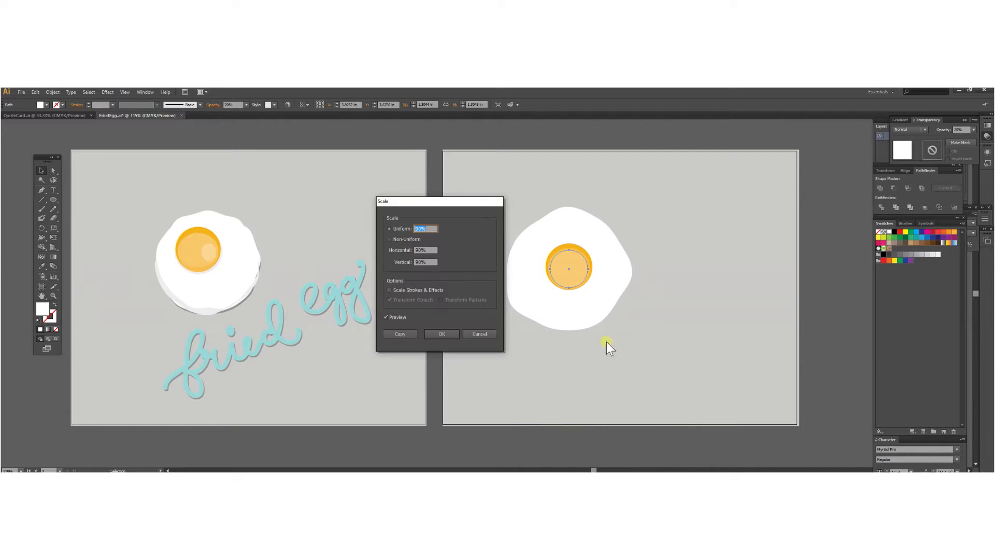
click(439, 335)
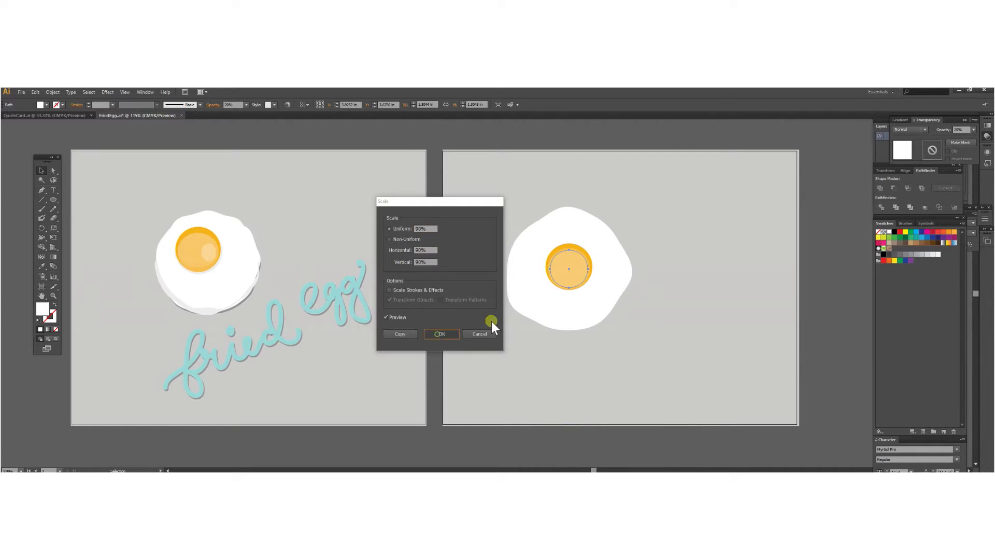
Try an opacity of 10% on the smaller translucent circle.
double_click(962, 131)
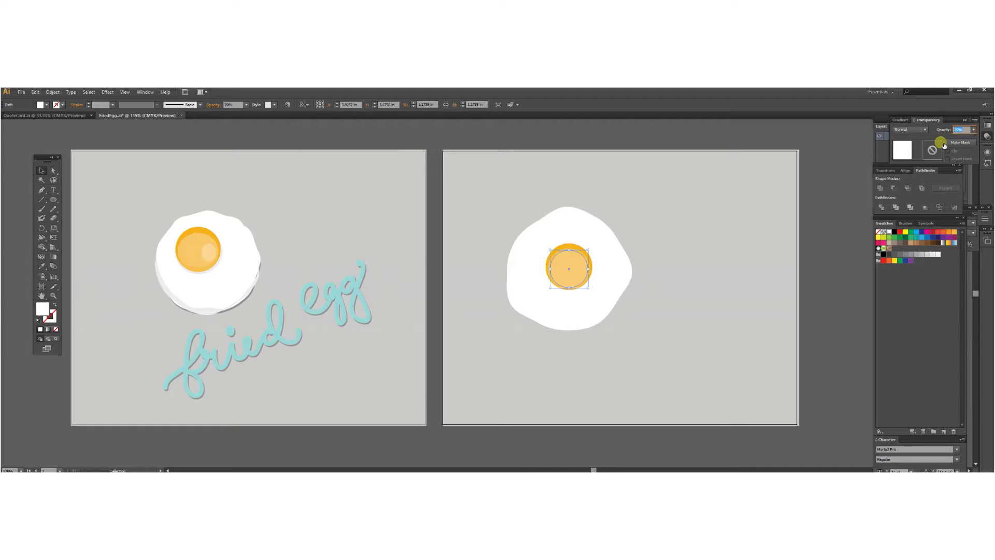
text(10)
key(Return)
key(ctrl+z)
Nudge the smaller translucent circle vertically until it sits centered within the orange yolk.
click(604, 278)
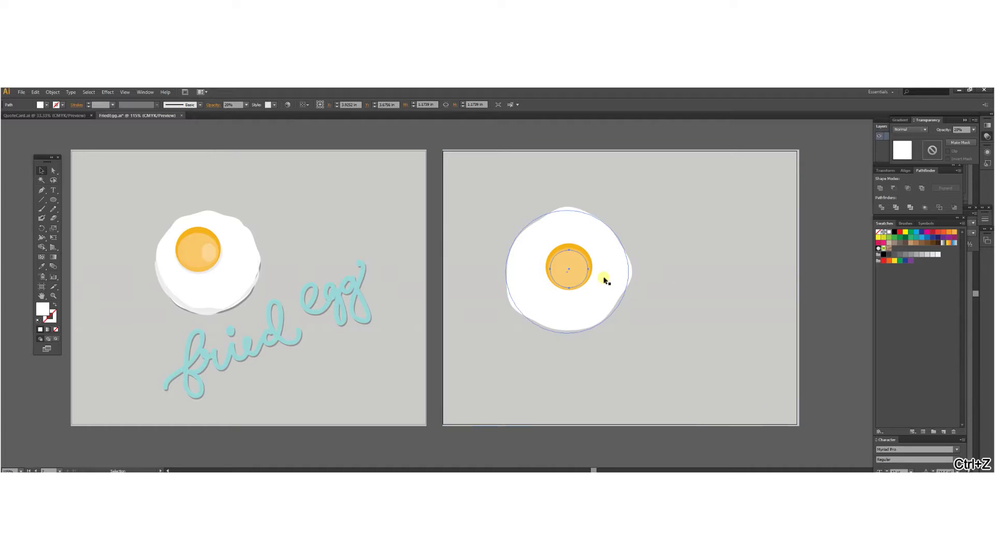
shift+click(611, 280)
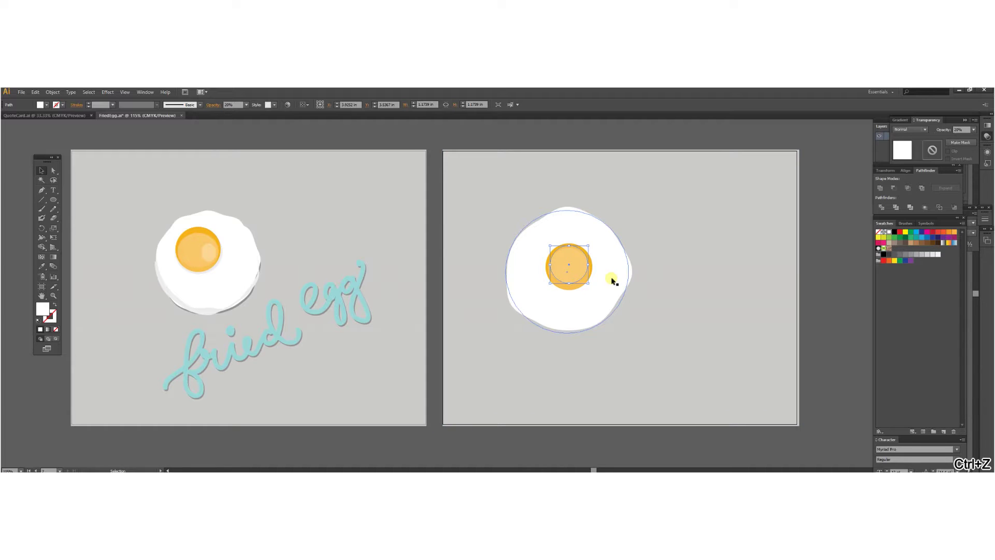
key(Down)
key(Down)
key(Down)
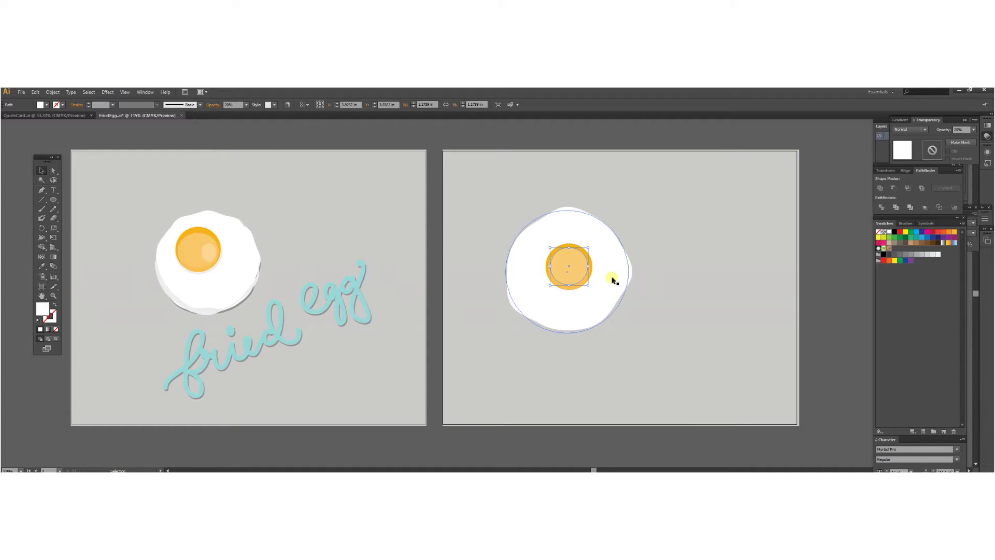
key(Down)
click(690, 265)
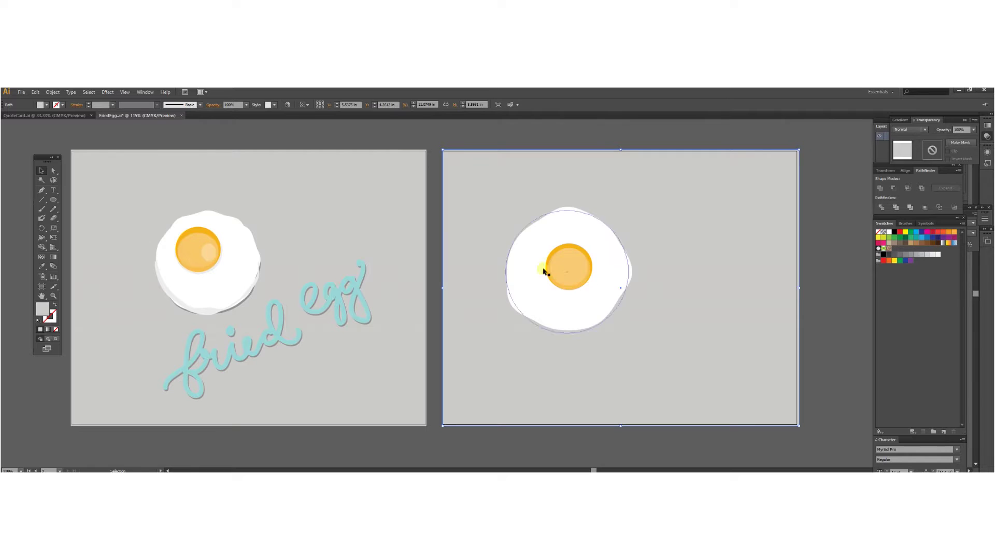
Draw a narrow upright ellipse about 0.4 in wide and 0.8 in tall in the middle of the yolk.
click(208, 254)
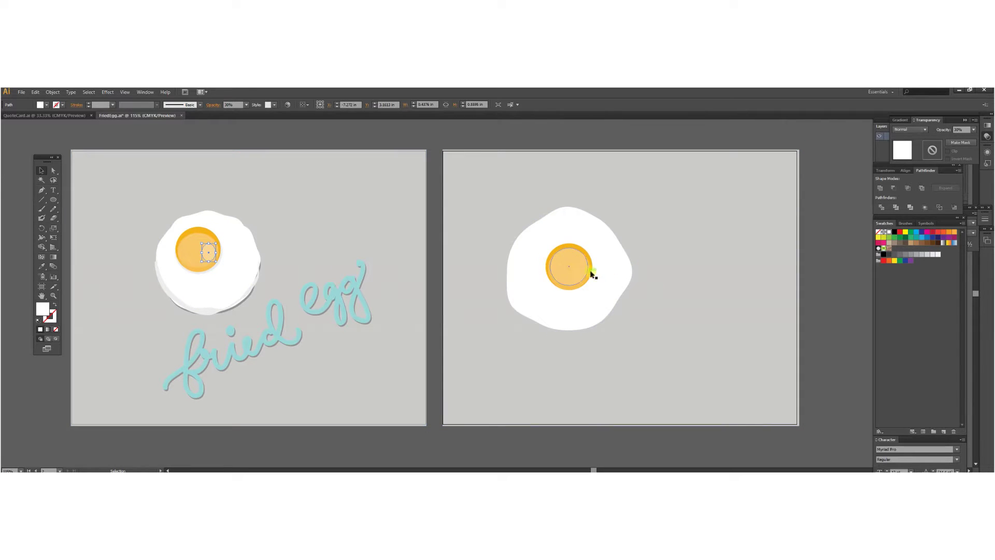
click(651, 235)
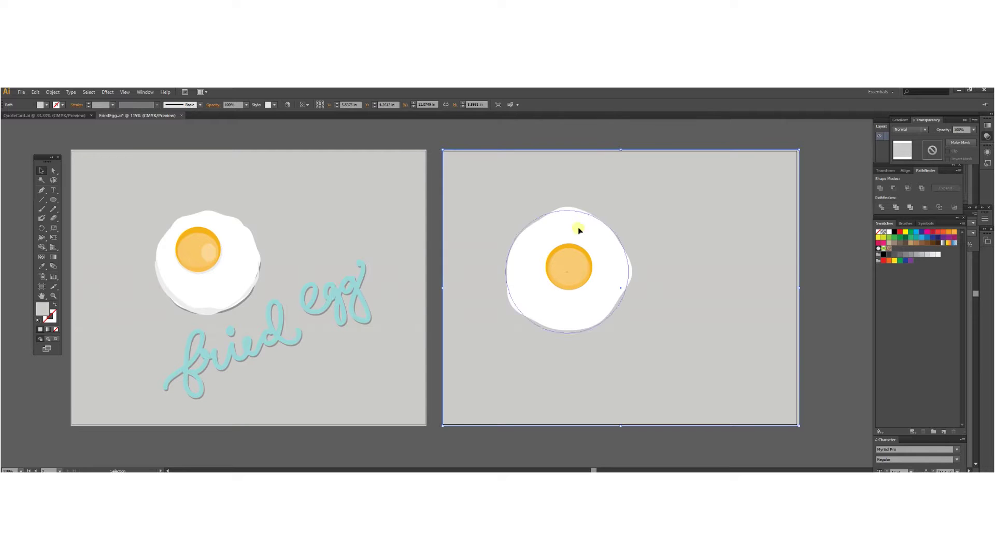
click(53, 199)
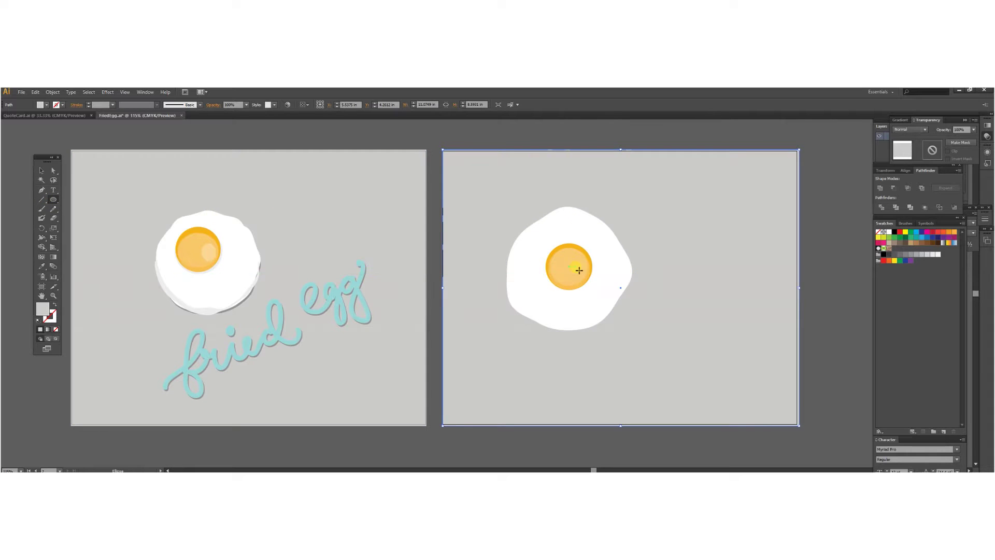
drag(564, 254, 581, 282)
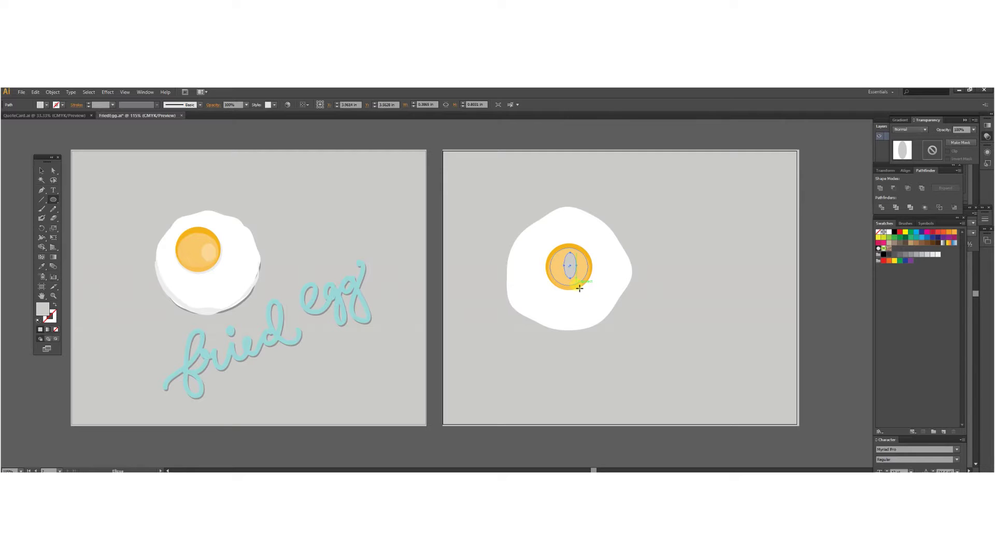
Nudge the narrow ellipse toward the right side of the yolk.
key(v)
key(Right)
key(Right)
key(Right)
key(Right)
key(Right)
key(Right)
key(Right)
key(Right)
key(Right)
key(Right)
key(Right)
key(Right)
key(Right)
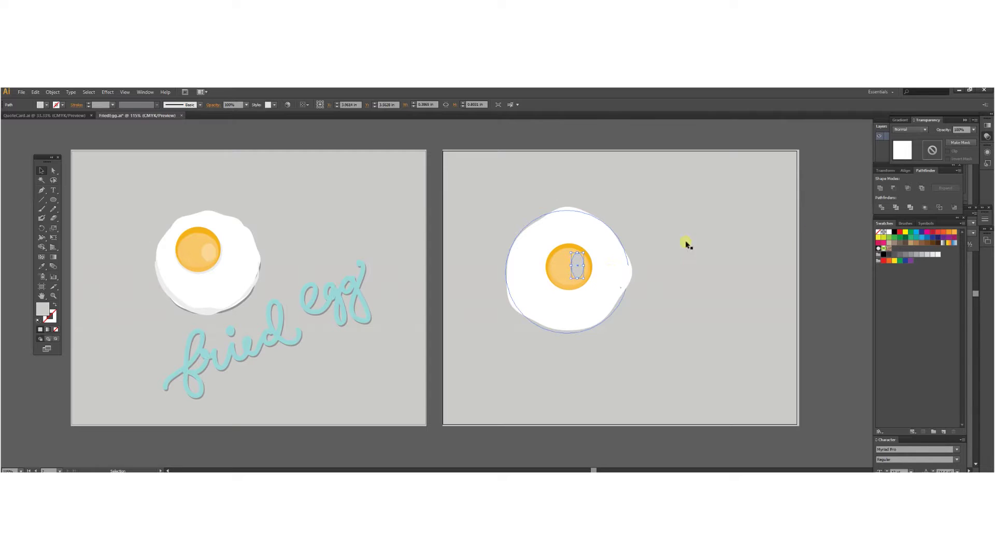
Fill the narrow yolk ellipse with white and set its opacity to 30%.
click(889, 234)
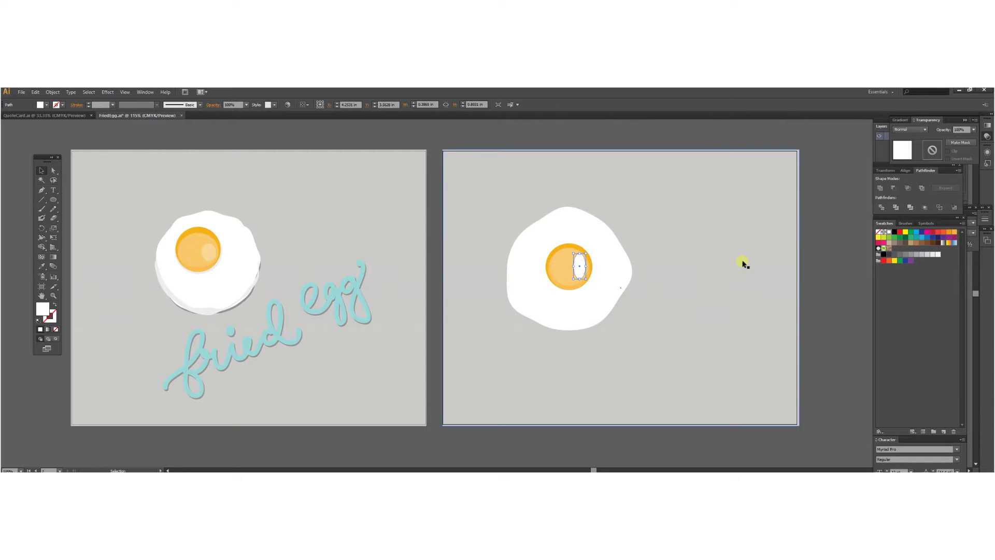
click(961, 129)
text(25)
key(Return)
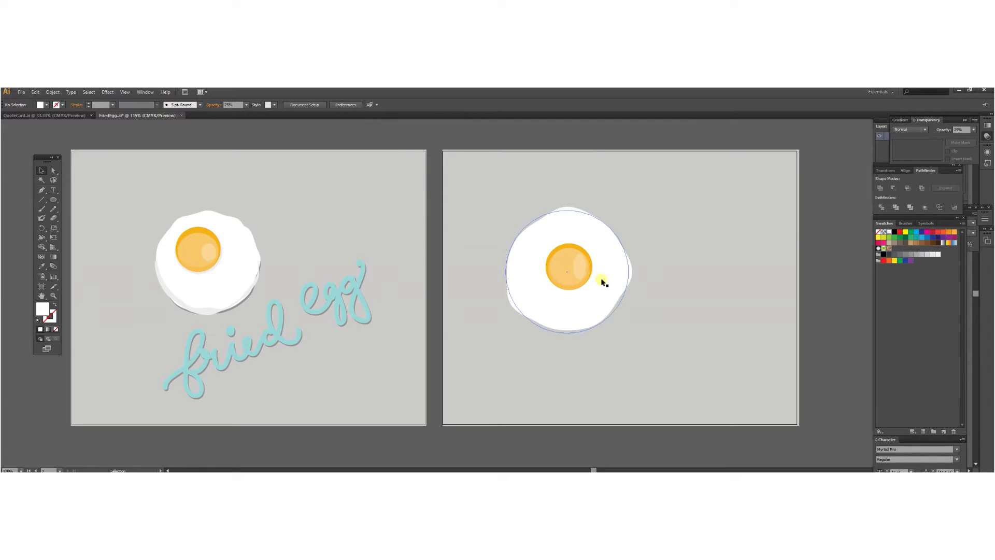
click(962, 130)
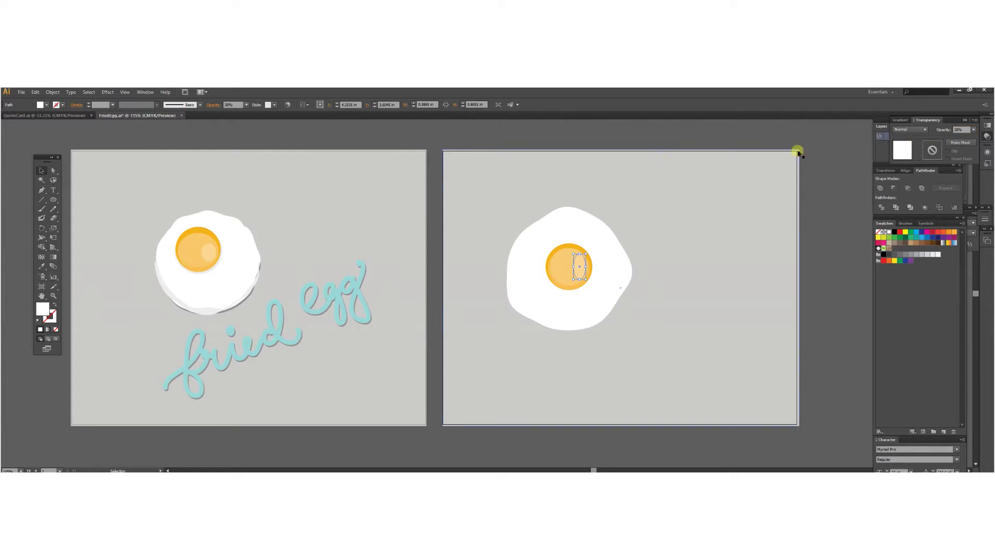
click(737, 173)
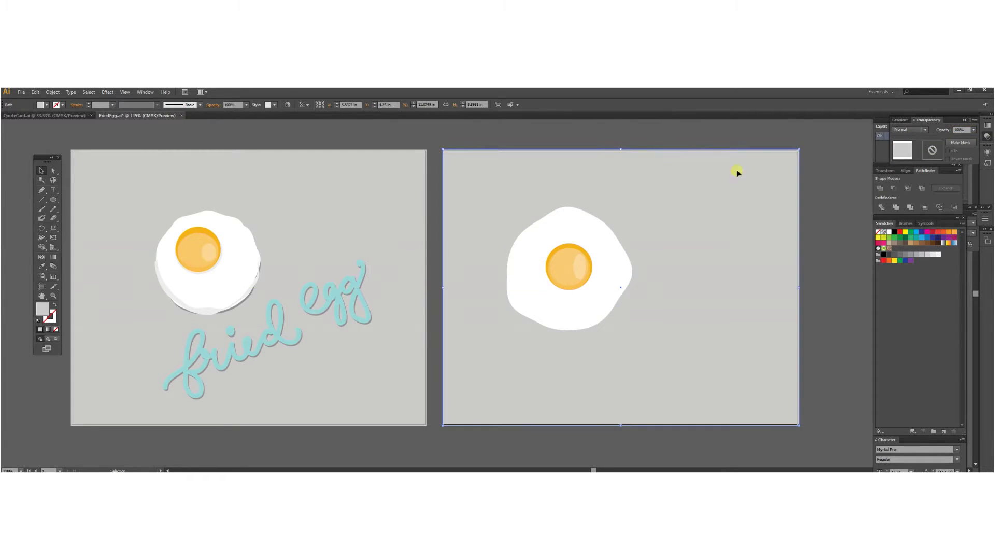
Reshape the yolk's highlight ellipse into a rounder oval about 0.5 in wide and 0.5 in tall, keeping it right of center.
click(708, 131)
click(577, 266)
mouse_move(580, 256)
mouse_down()
mouse_move(589, 259)
mouse_move(569, 268)
mouse_up()
click(955, 148)
text(35)
click(655, 143)
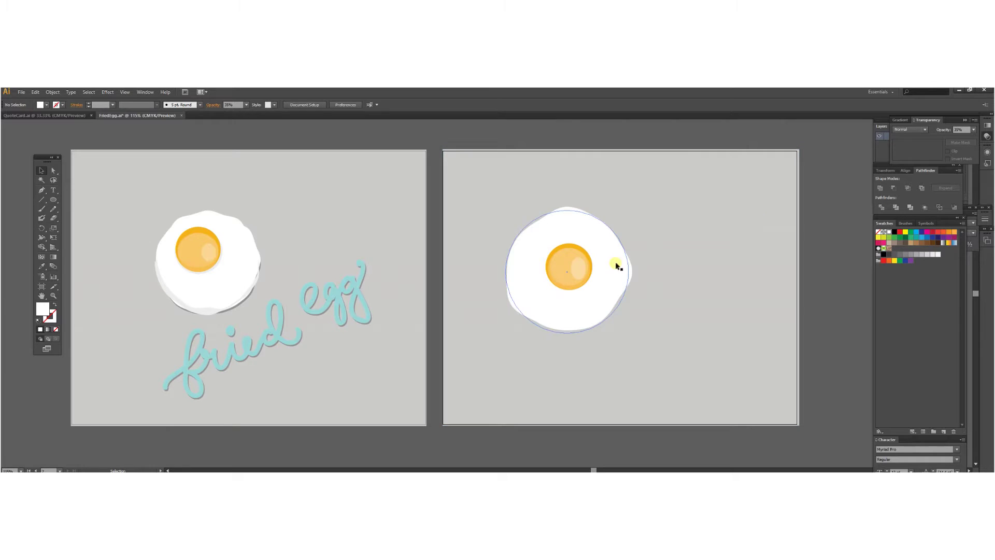
click(578, 270)
drag(578, 280, 582, 274)
click(637, 146)
Move both translucent circles slightly down so the orange rim is thickest along the yolk's top edge.
click(567, 283)
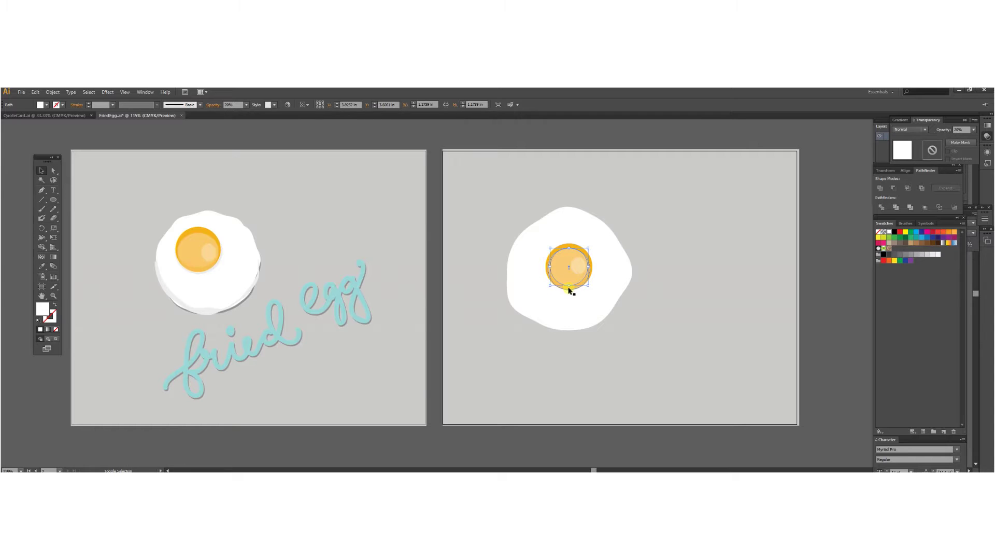
drag(569, 286, 569, 290)
drag(573, 251, 573, 255)
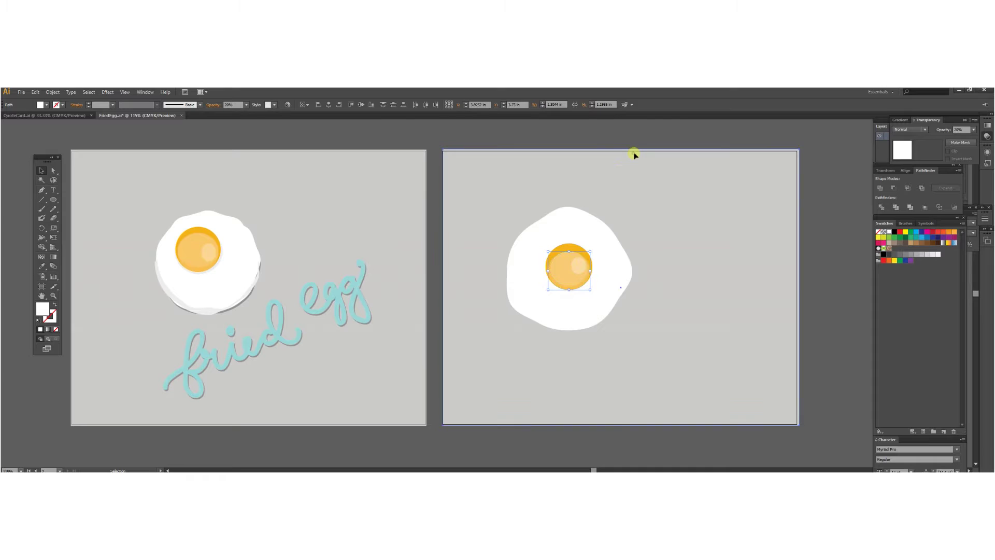
click(633, 151)
Fine-tune the highlight oval's shape and position near the right side of the yolk.
click(582, 268)
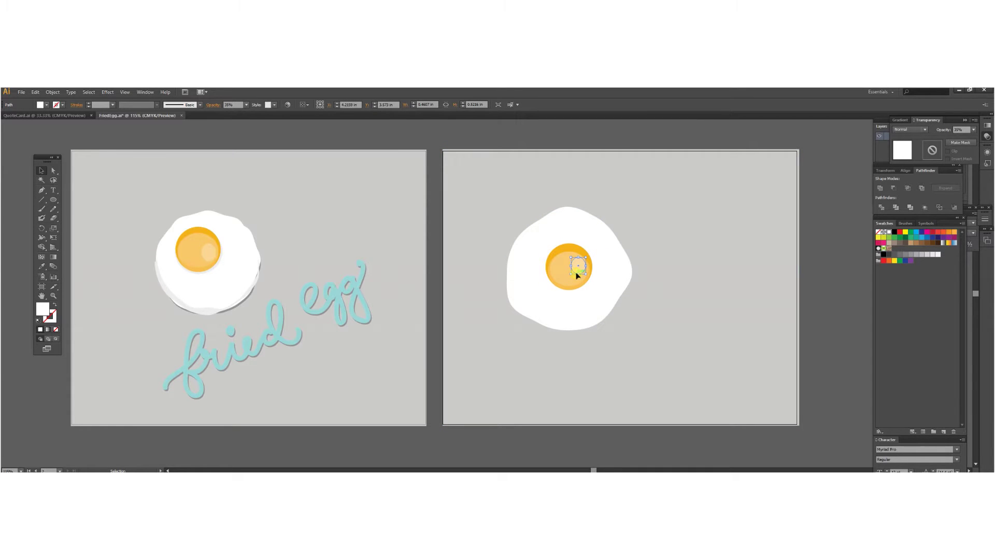
drag(581, 272, 578, 270)
click(631, 139)
drag(580, 271, 576, 271)
click(652, 144)
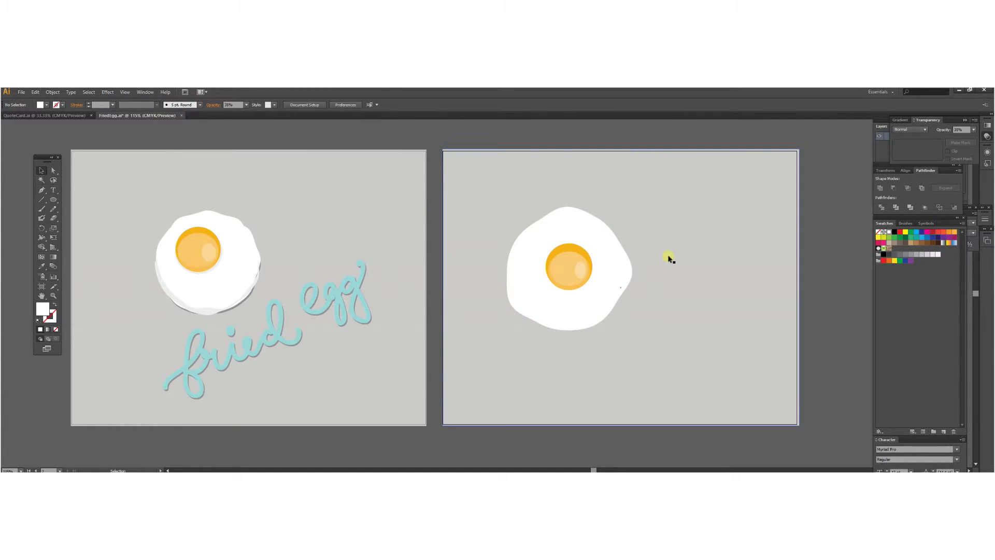
Paste a copy of the orange yolk circle directly behind the original.
scroll(673, 233, down, 1)
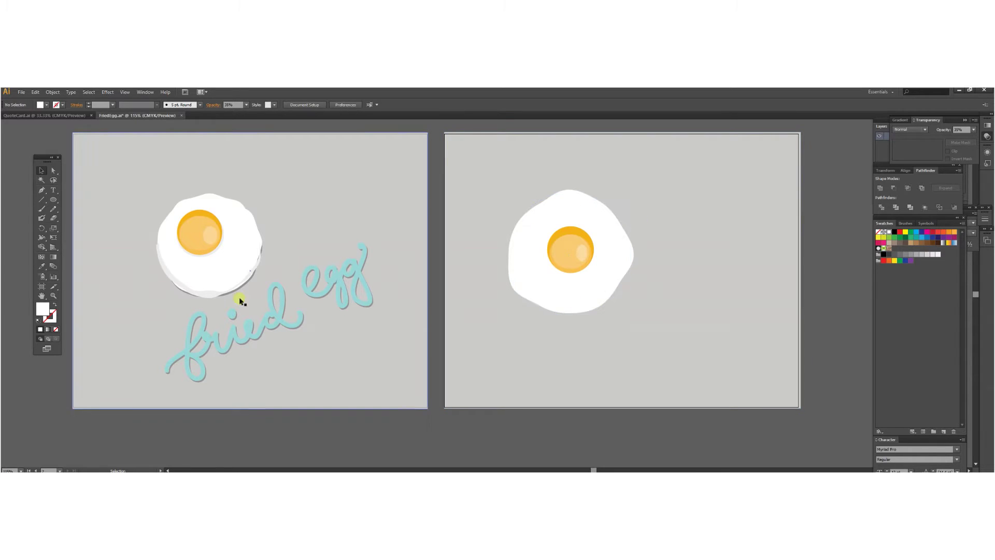
drag(590, 259, 592, 265)
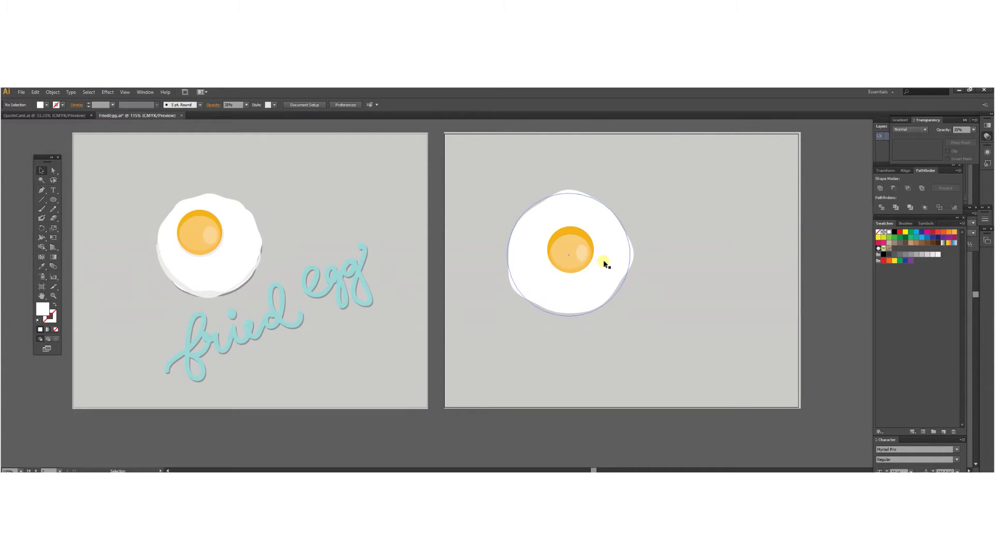
click(584, 233)
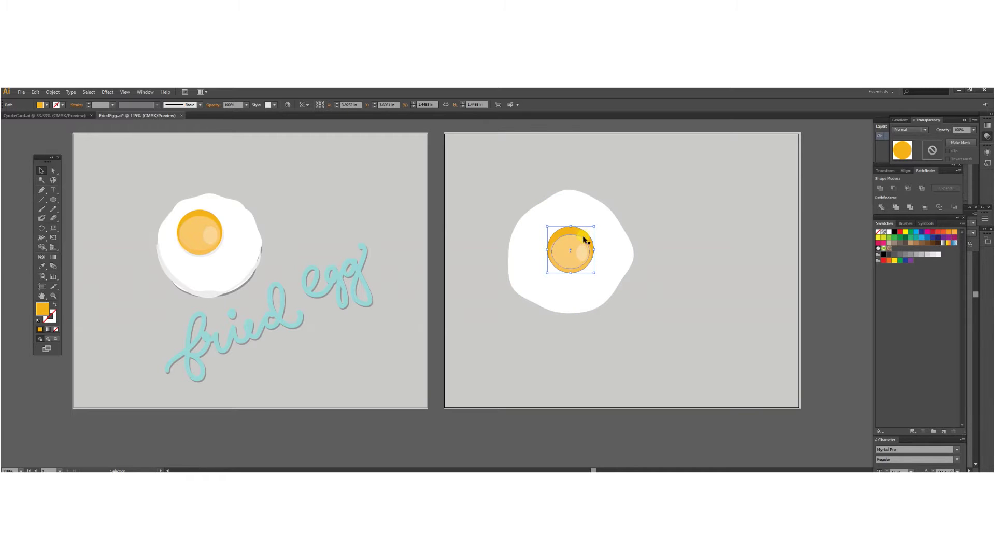
key(a)
key(ctrl+c)
key(ctrl+b)
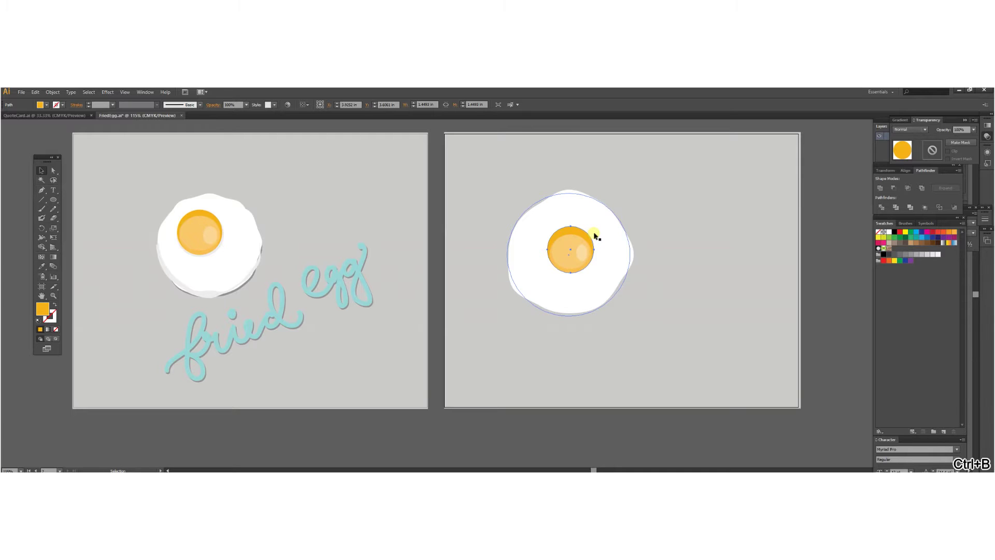
Nudge the back copy of the yolk slightly down and to the right as an offset shadow.
key(Down)
key(Down)
key(Down)
key(Down)
key(Right)
key(Right)
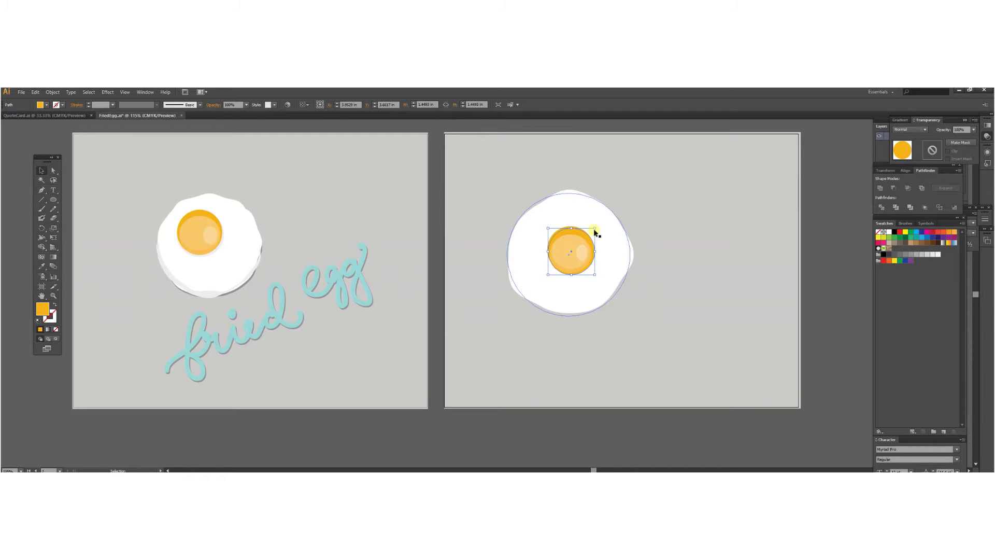
Fill the yolk's back copy with the sampled background gray, lightened to D8D8D8.
key(i)
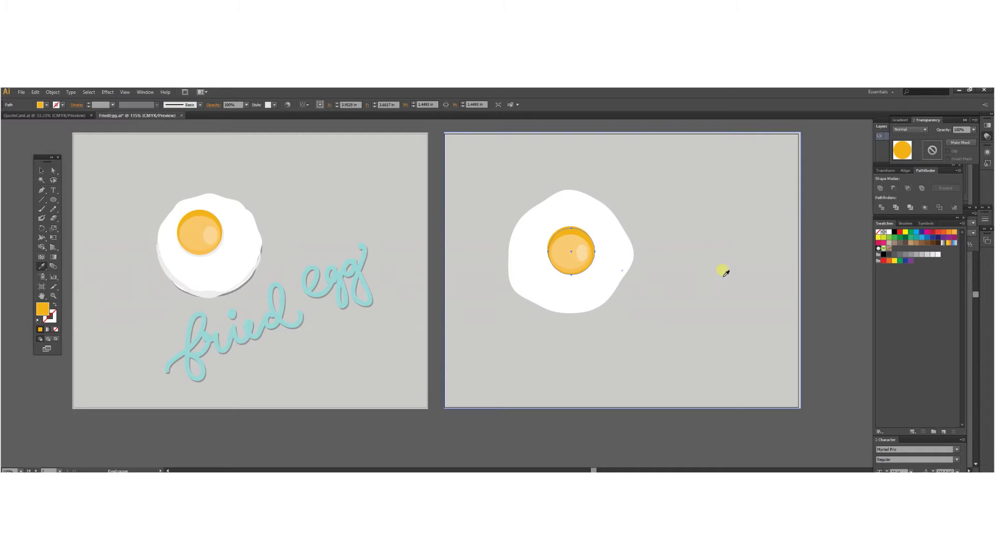
click(684, 242)
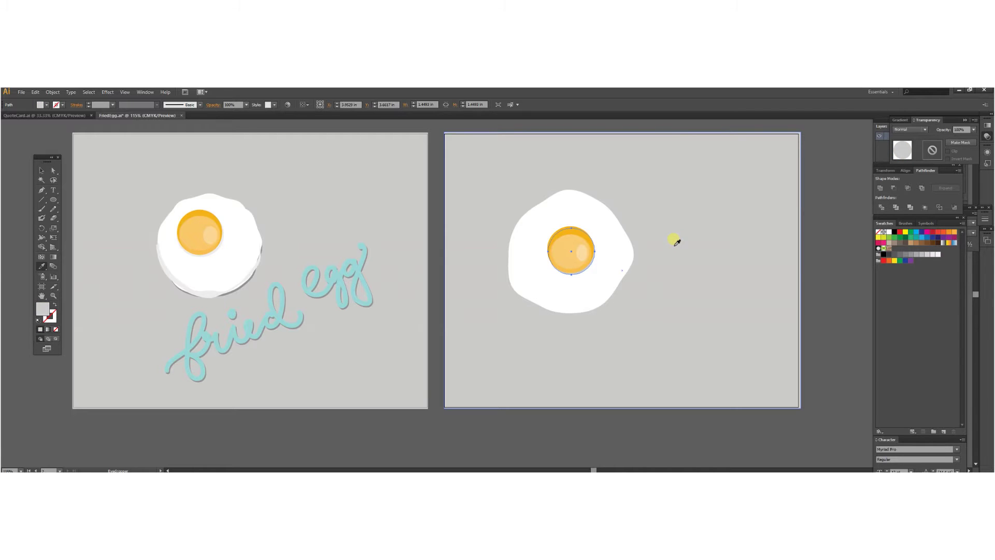
double_click(47, 310)
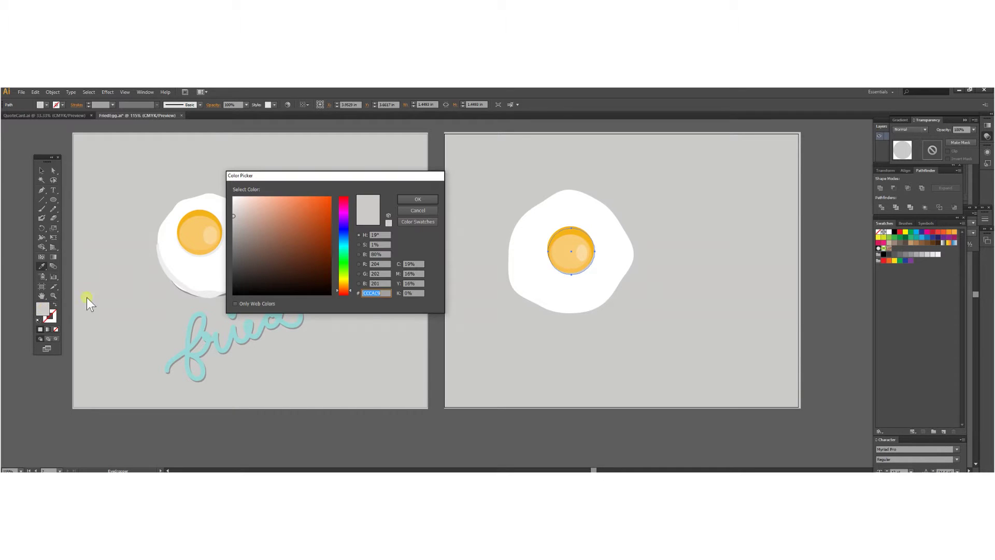
click(236, 210)
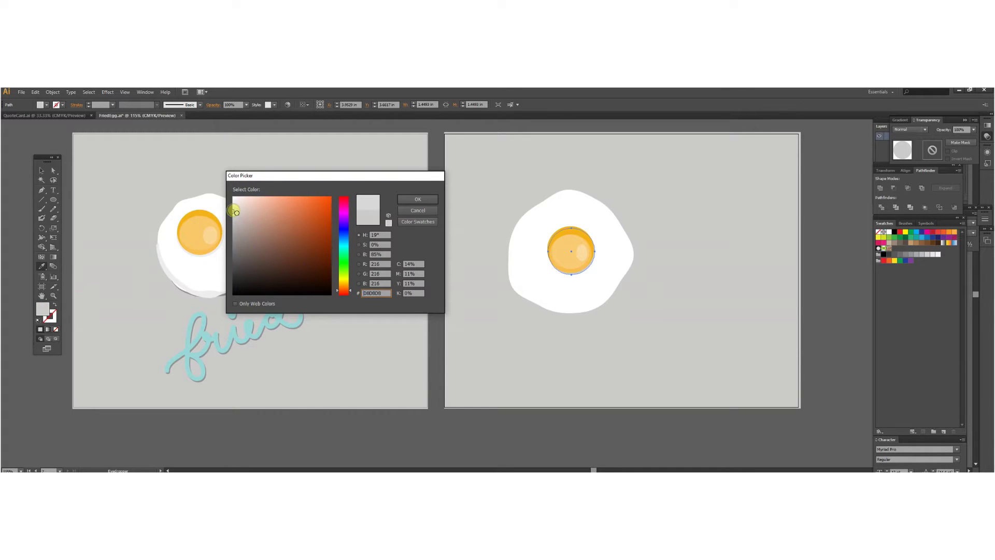
click(414, 199)
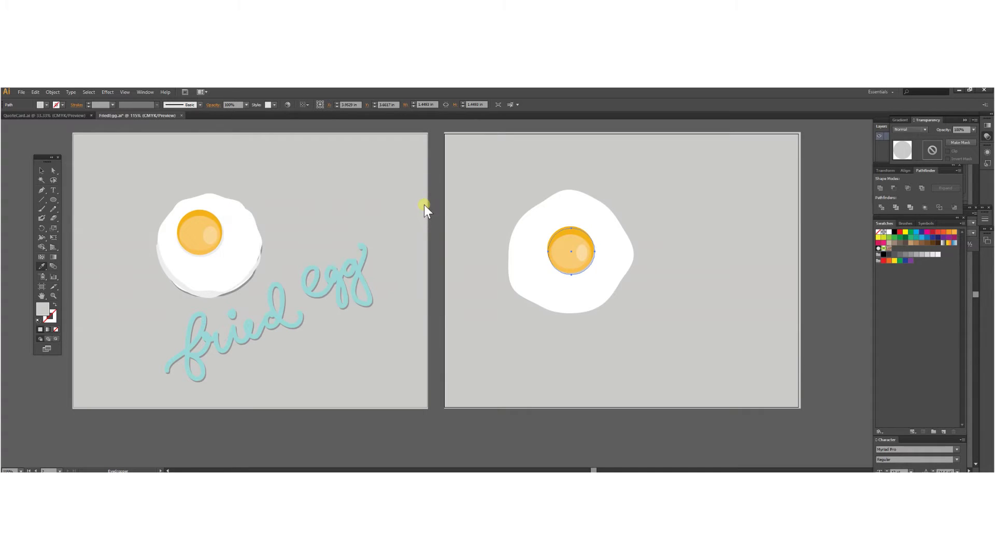
Nudge the gray shadow circle behind the yolk slightly to the right and up.
key(v)
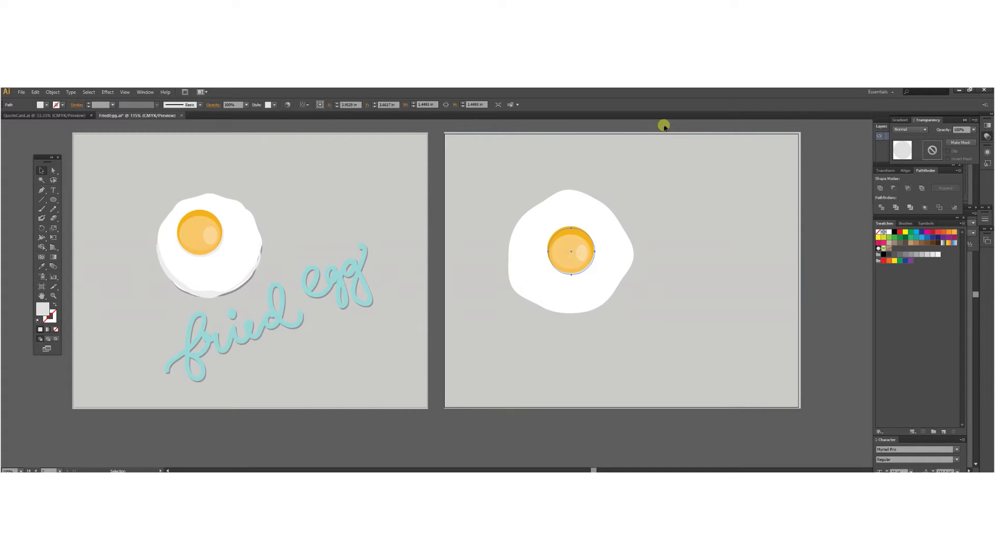
click(670, 137)
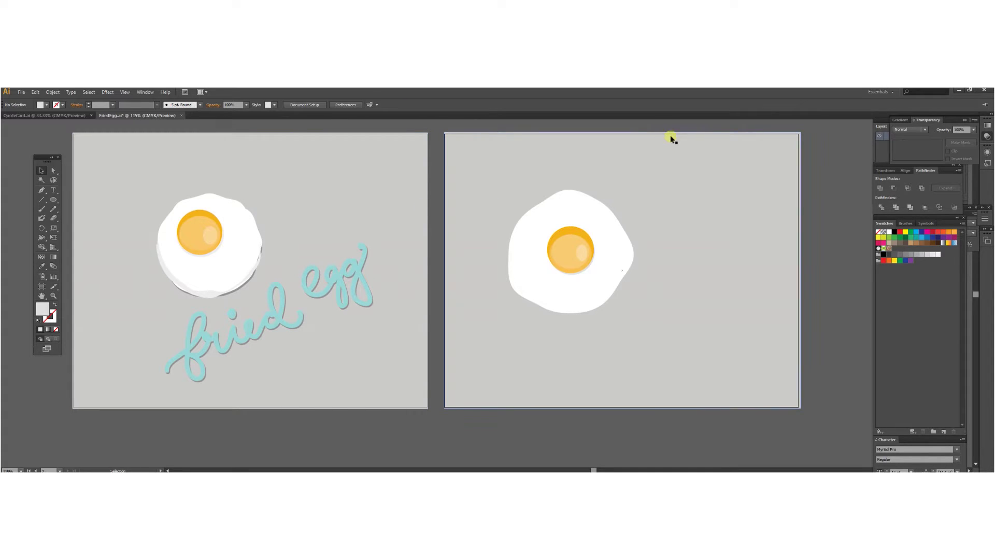
click(584, 273)
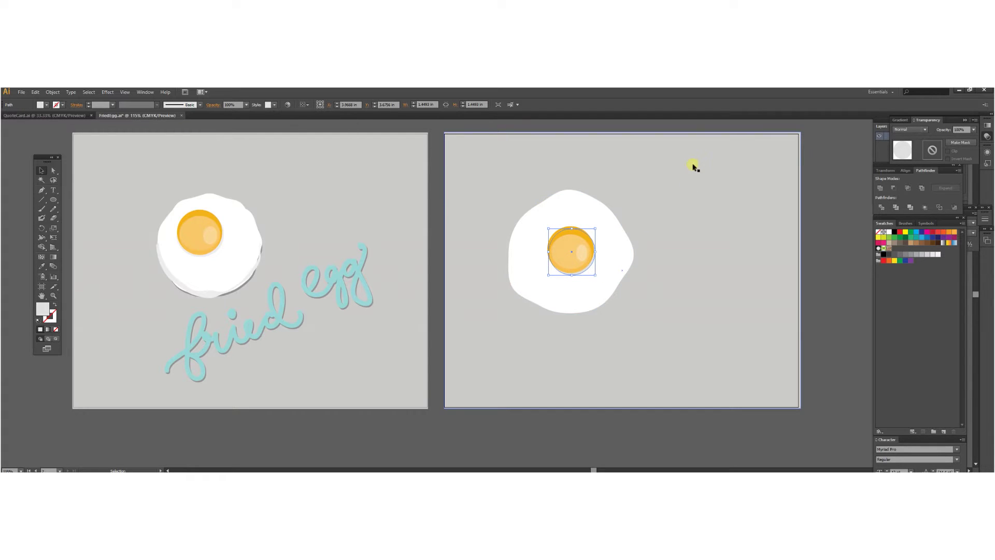
key(Up)
click(648, 127)
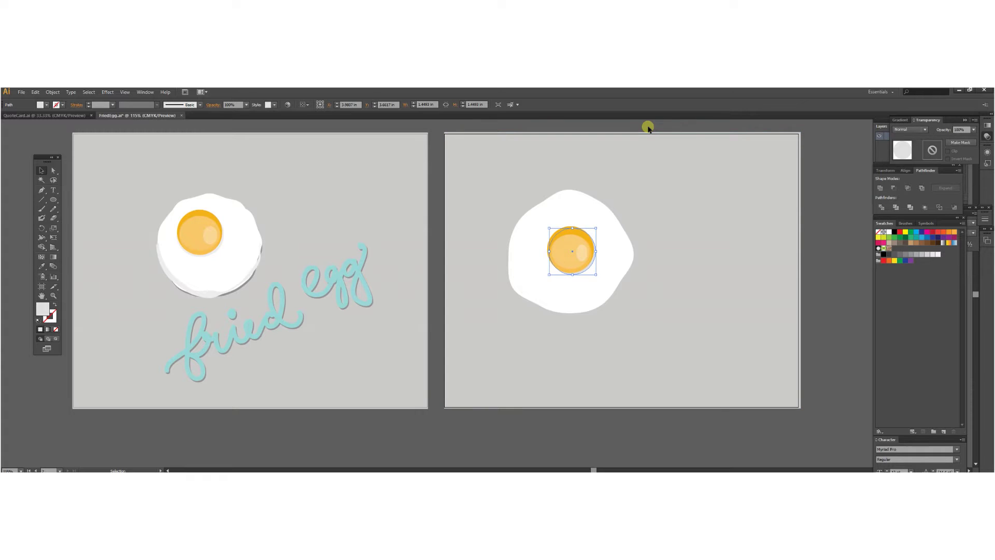
Lighten the yolk shadow's fill to E8E7E6.
click(594, 265)
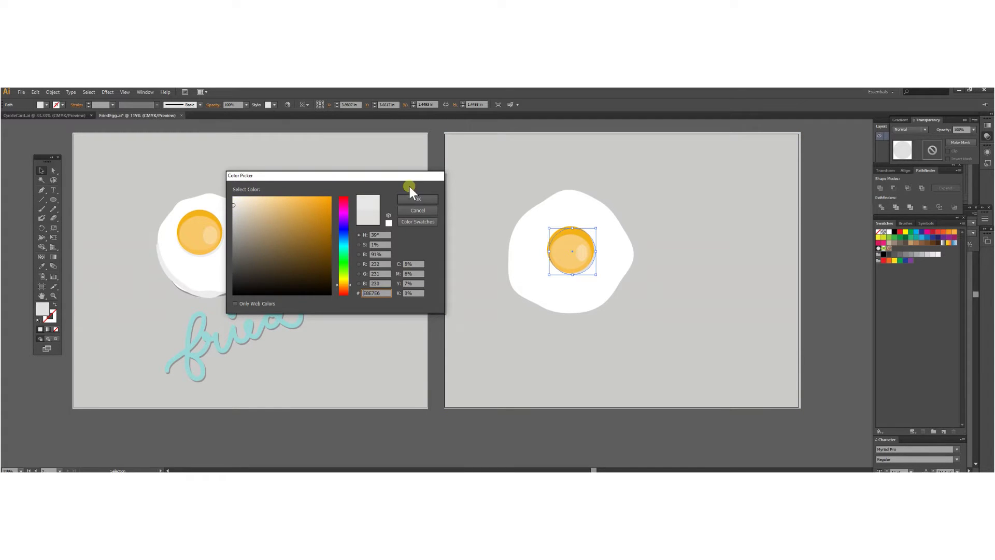
click(415, 200)
click(665, 223)
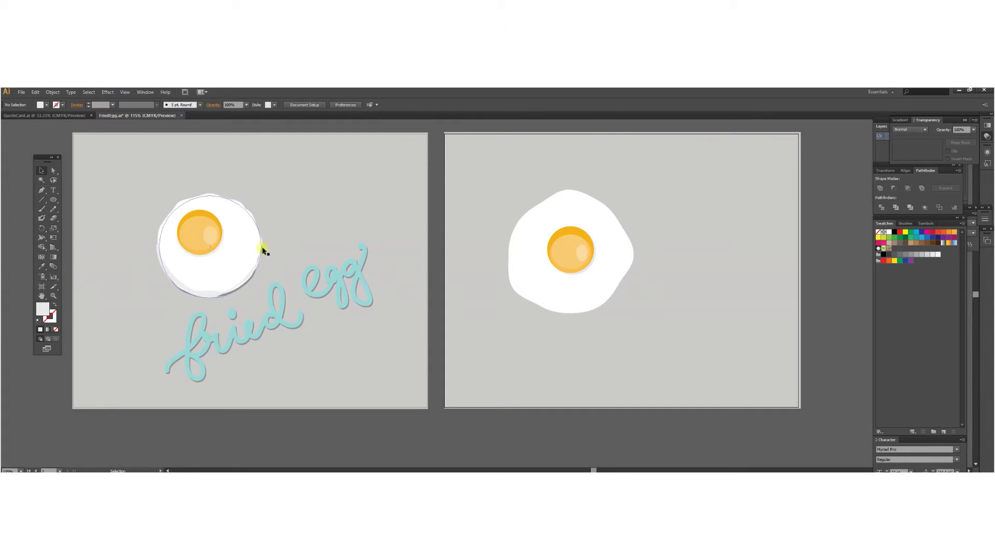
Paste a copy of the wavy egg white directly in front of the original, keeping both aligned.
click(584, 306)
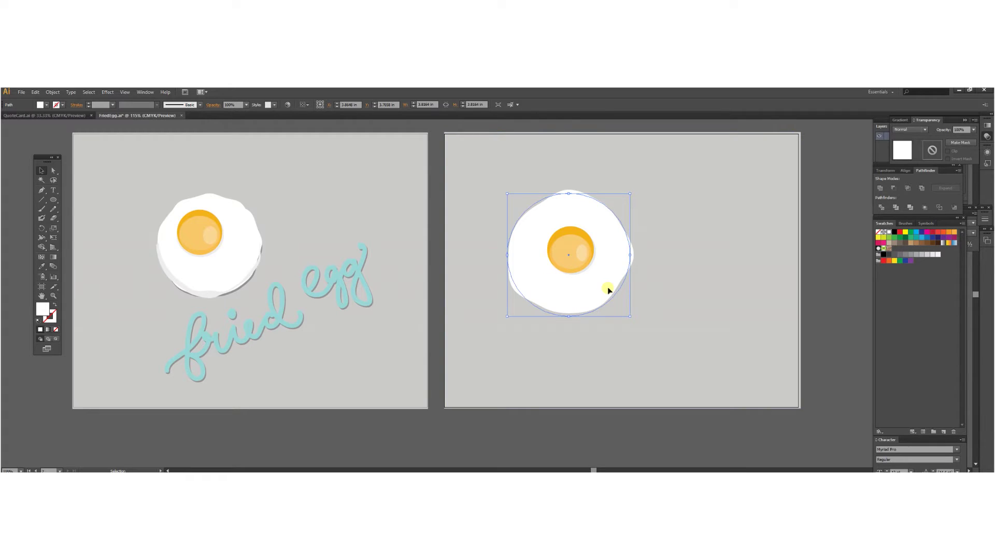
key(a)
key(ctrl+c)
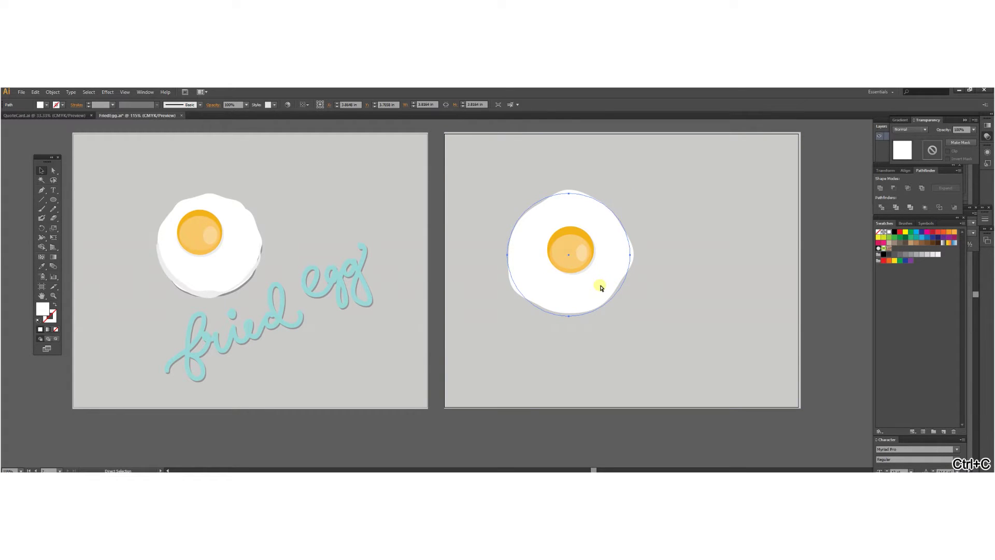
key(ctrl+f)
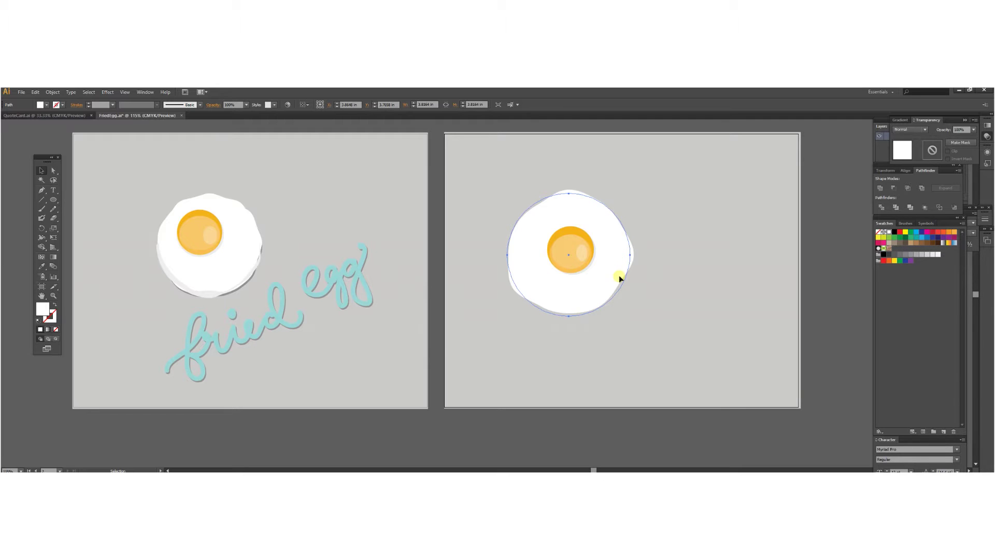
drag(596, 292, 645, 279)
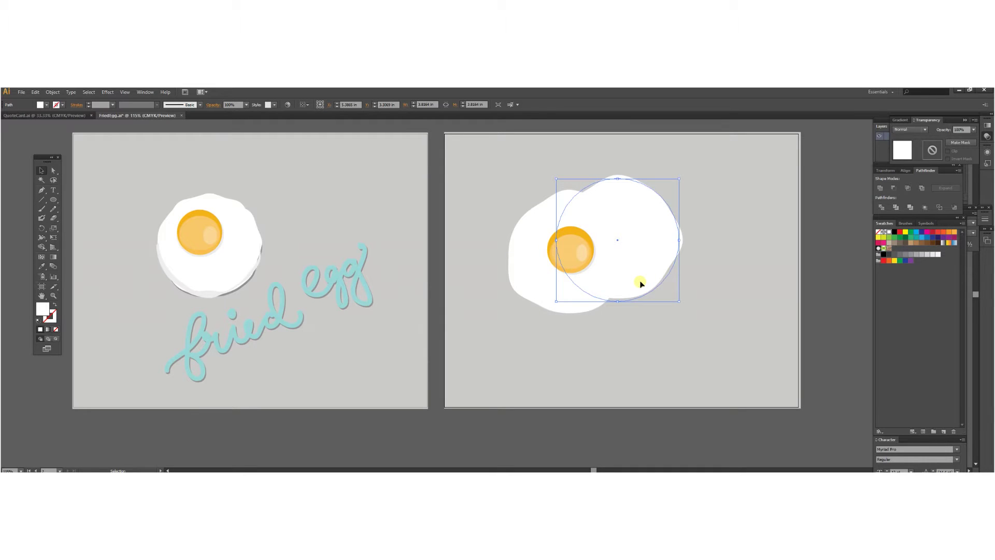
key(ctrl+z)
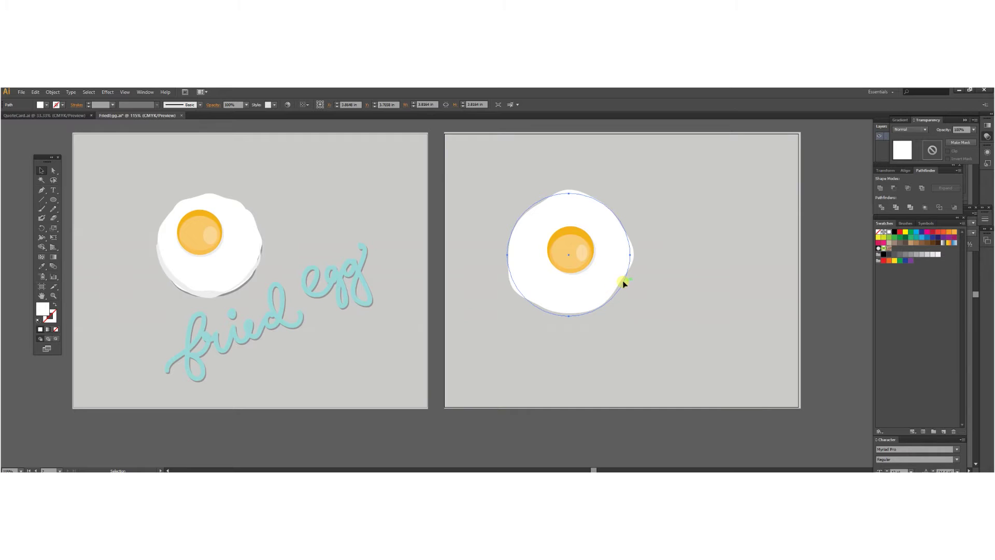
Expand the appearance of the egg white copy and paste a duplicate of the expanded shape directly in front.
click(53, 94)
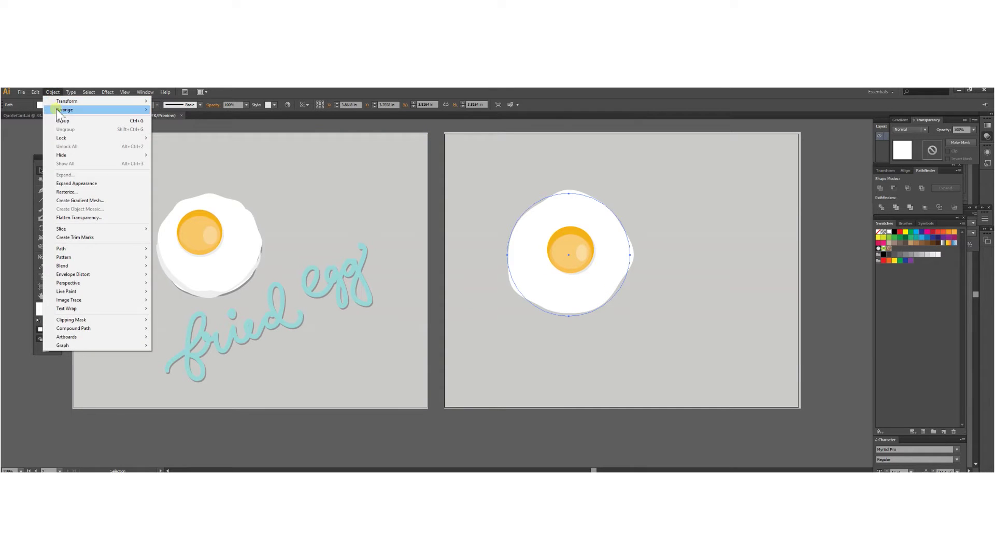
click(80, 183)
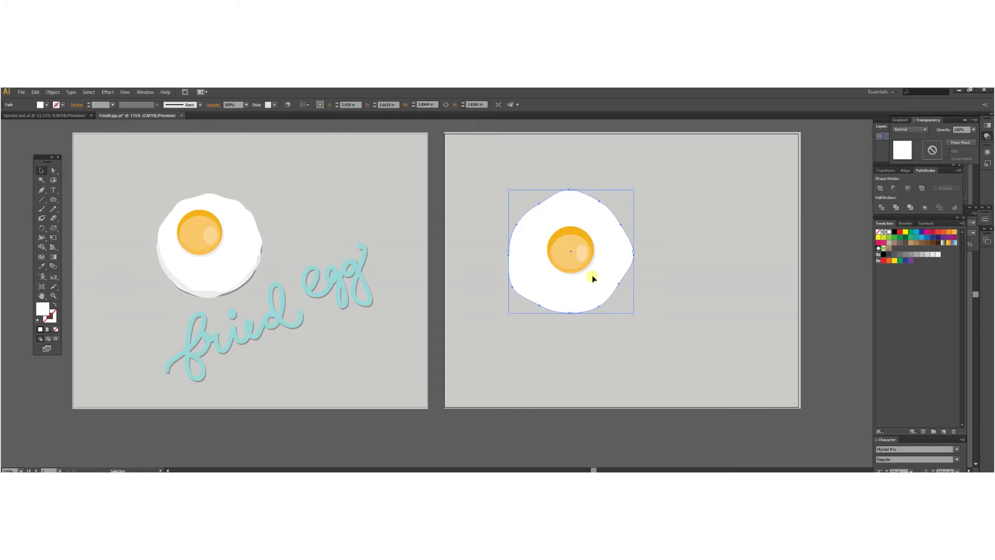
key(a)
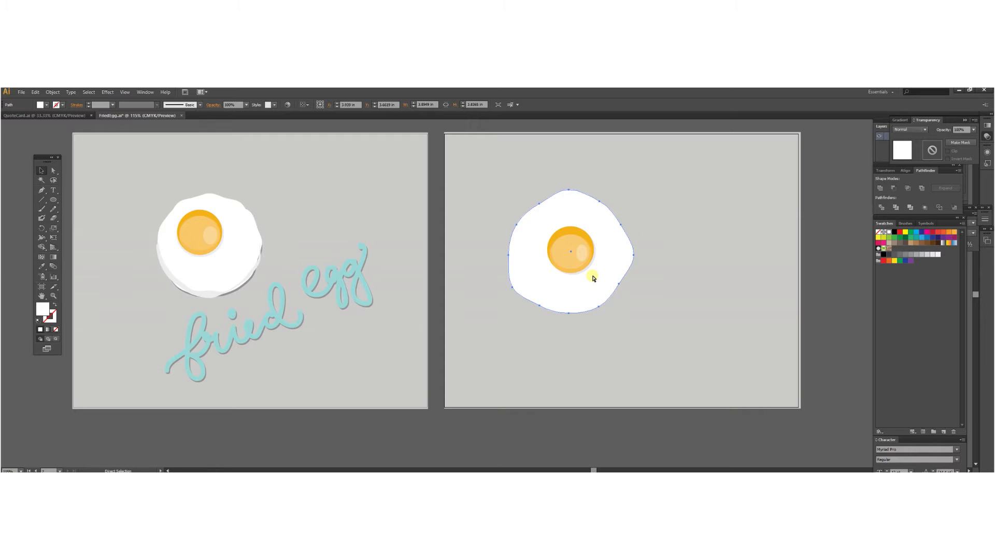
key(ctrl+c)
key(ctrl+f)
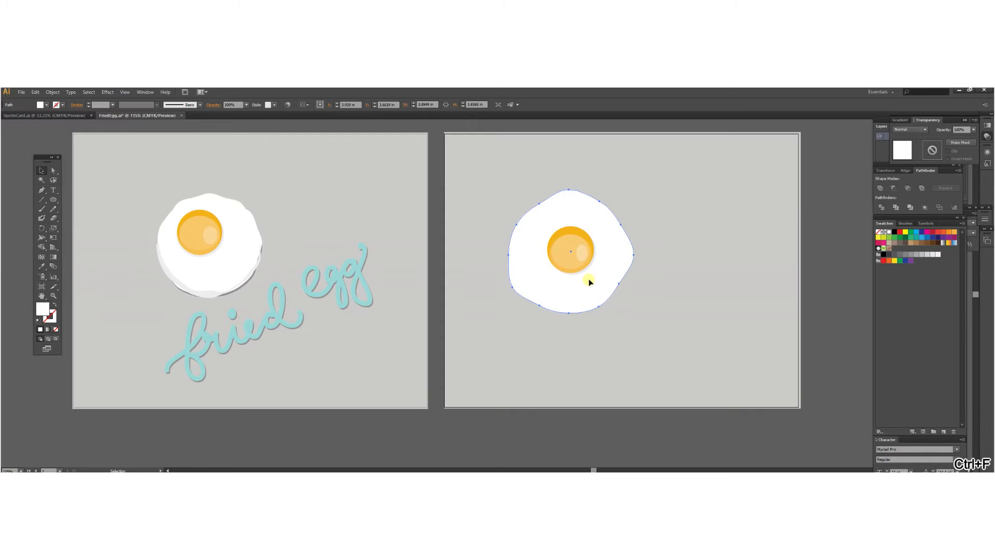
Nudge the front egg white duplicate slightly upward, exposing a thin crescent along the lower edge of the shape behind.
key(shift+Up)
key(Up)
key(Up)
key(Up)
key(Up)
key(Up)
key(Up)
key(Up)
key(Up)
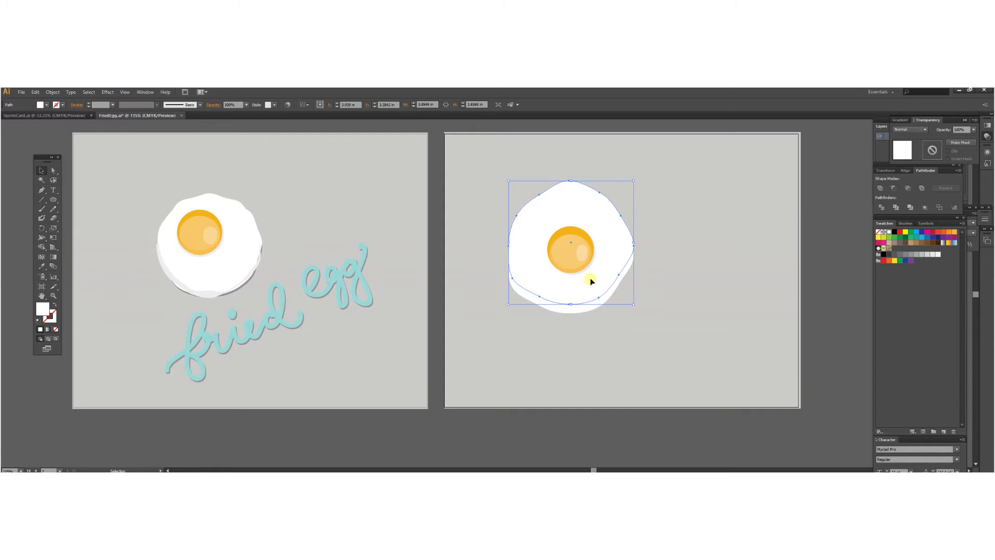
key(Down)
key(Down)
key(Down)
key(Down)
key(Down)
key(Down)
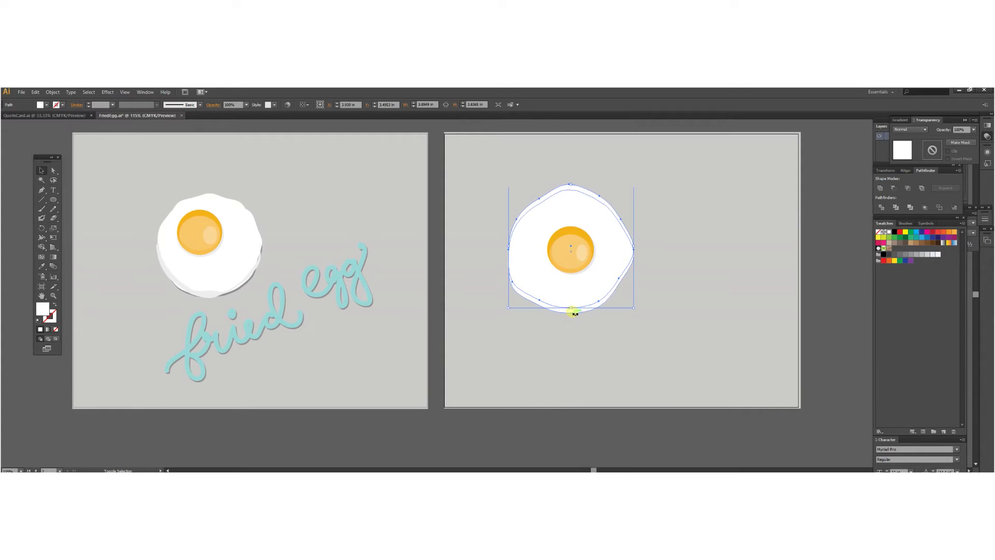
Select both overlapping expanded egg white shapes and split them with the Pathfinder Divide operation.
drag(576, 311, 583, 309)
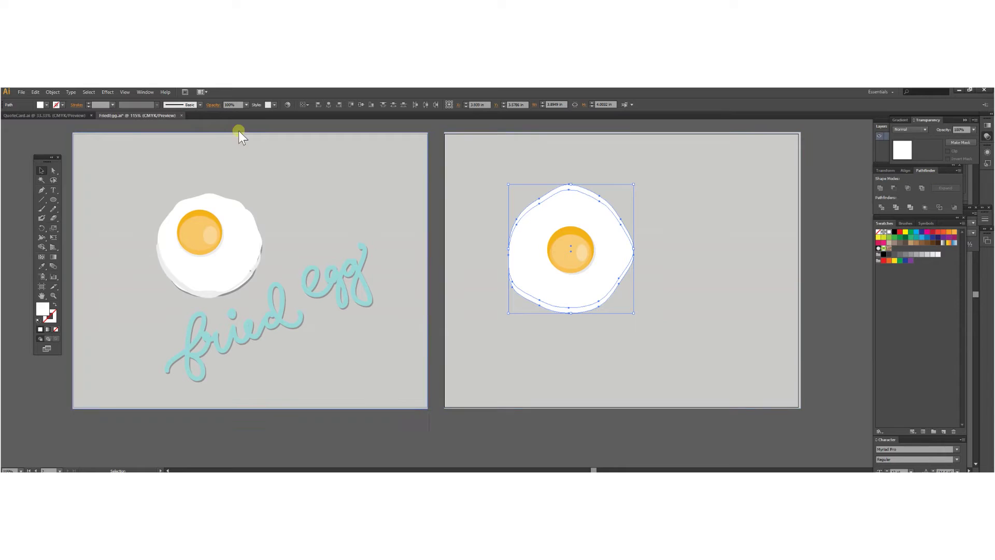
click(145, 92)
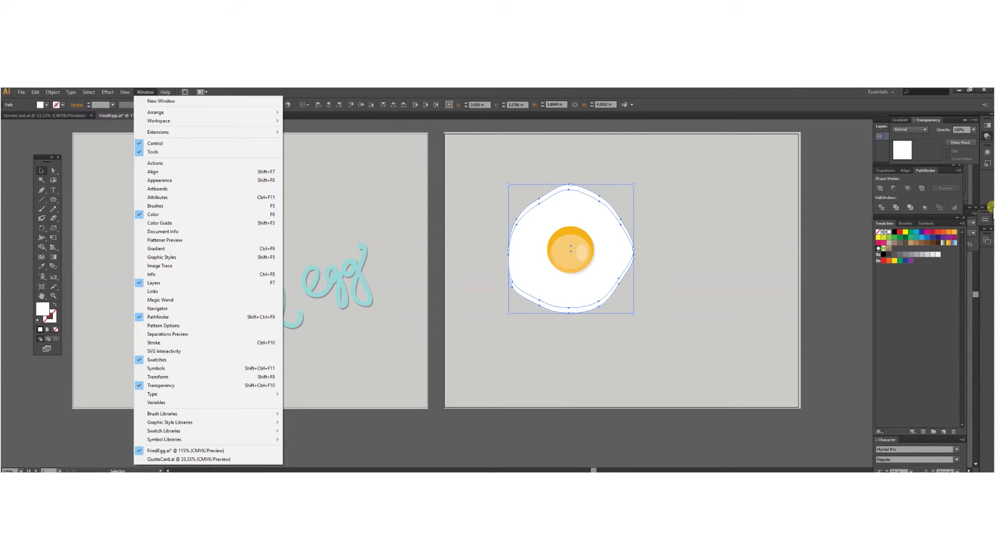
click(930, 171)
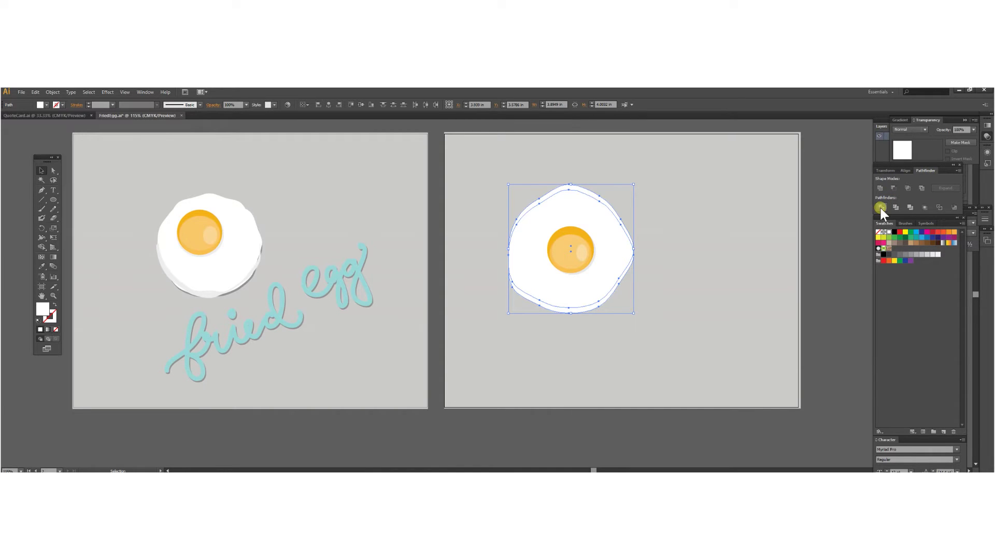
click(883, 206)
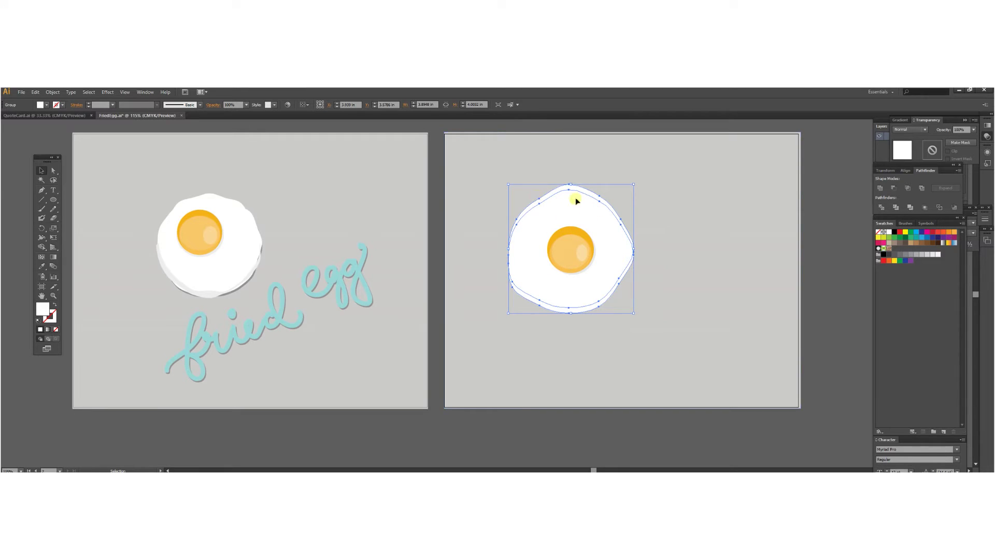
Remove the upper crescent and the central piece of the divided egg white, keeping the lower crescent.
key(a)
click(657, 215)
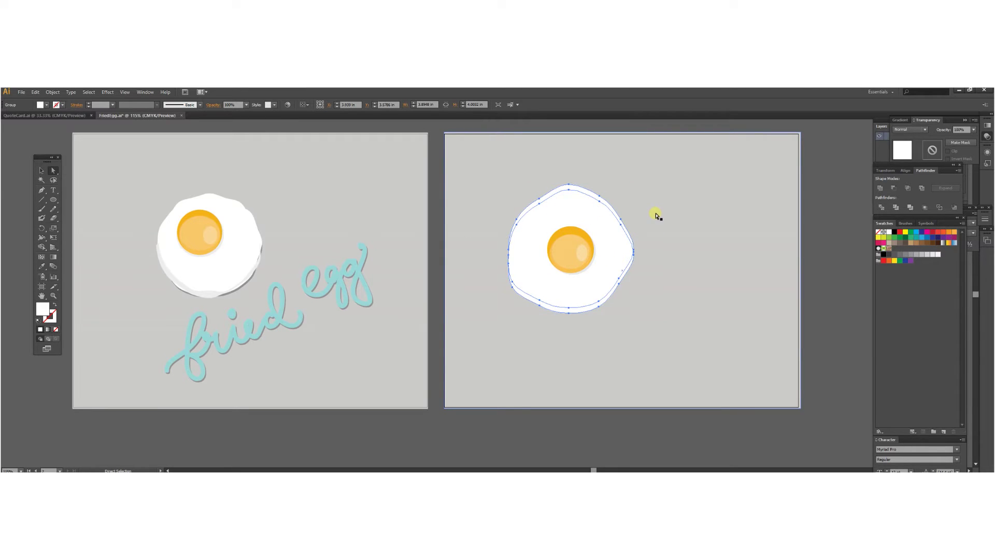
click(570, 189)
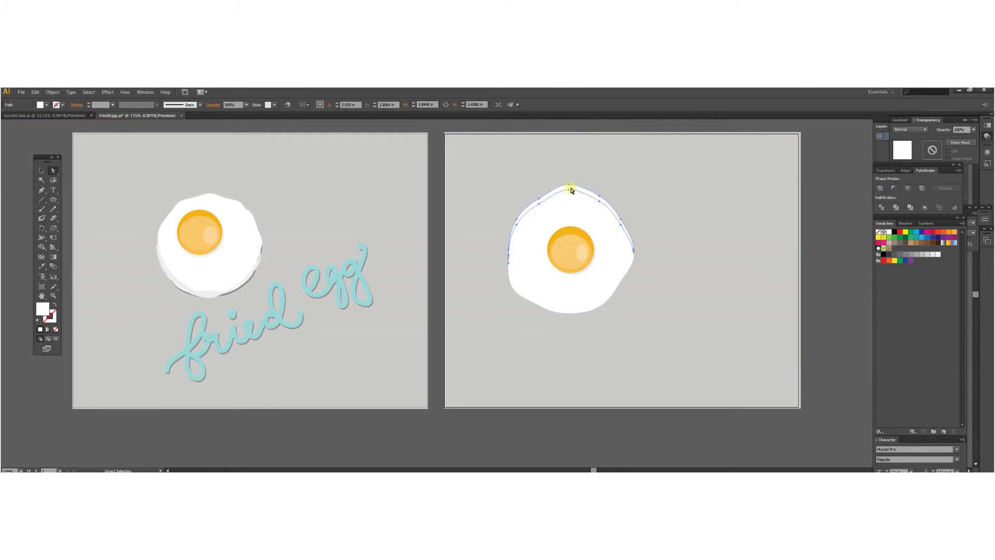
drag(572, 191, 571, 198)
click(562, 205)
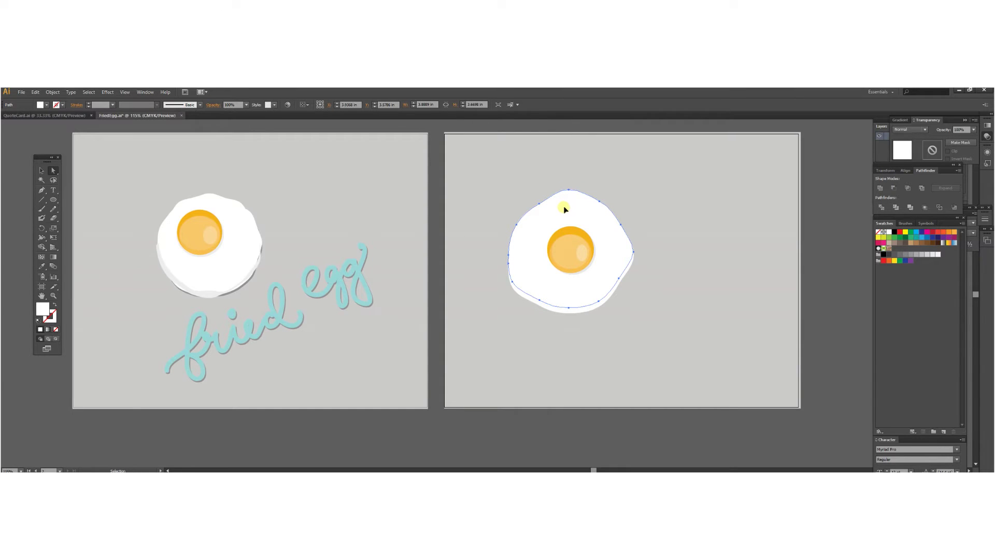
key(ctrl+x)
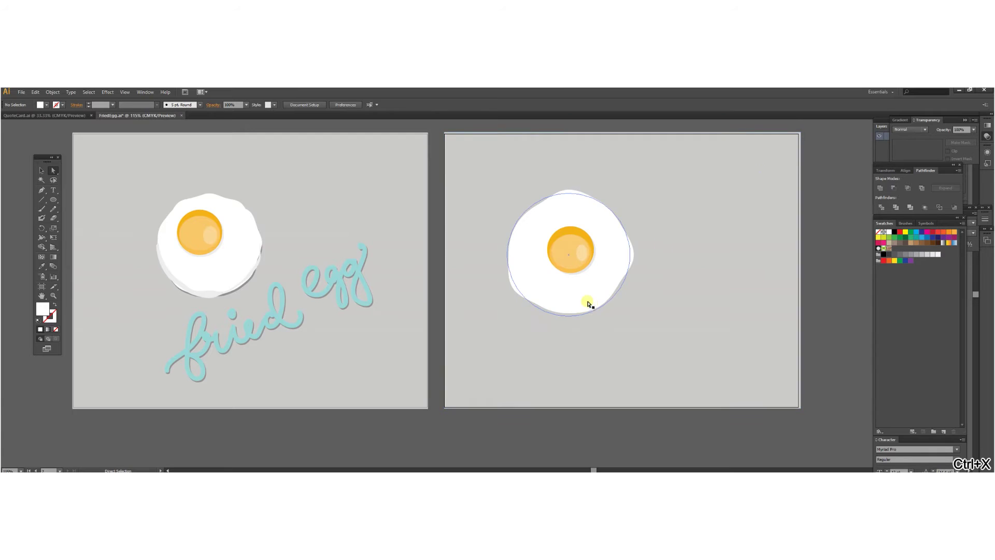
Fill the egg white's lower crescent with the light gray sampled from the yolk's shadow.
click(583, 308)
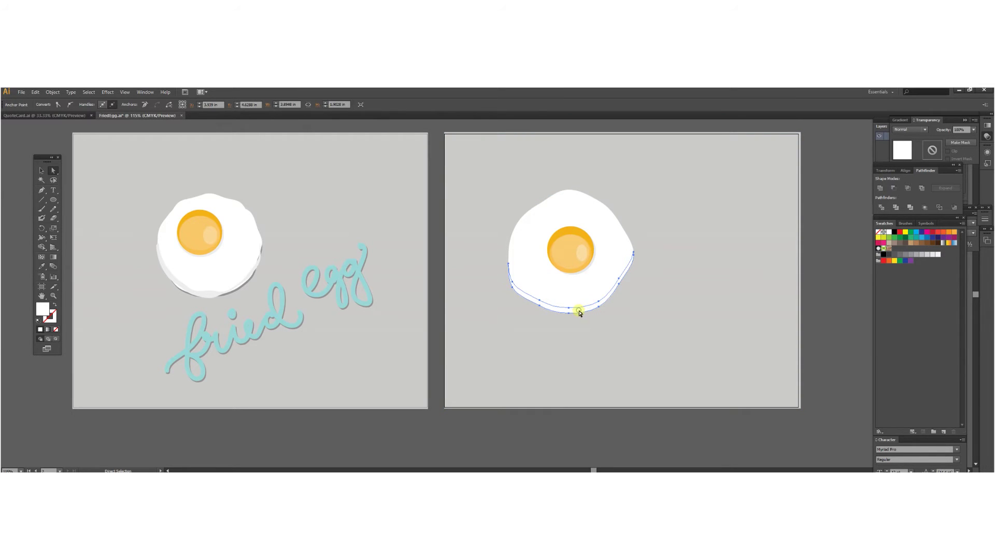
click(580, 312)
key(i)
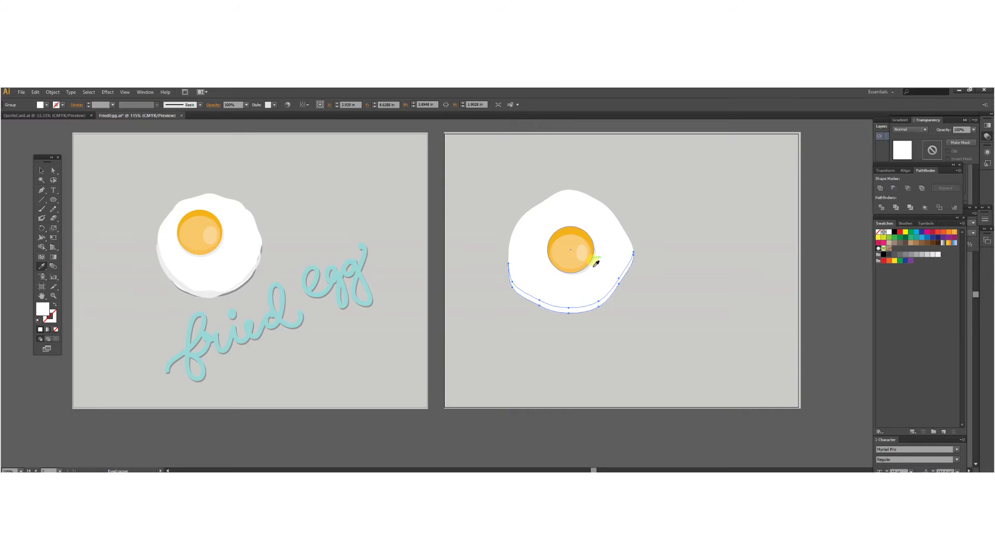
click(596, 265)
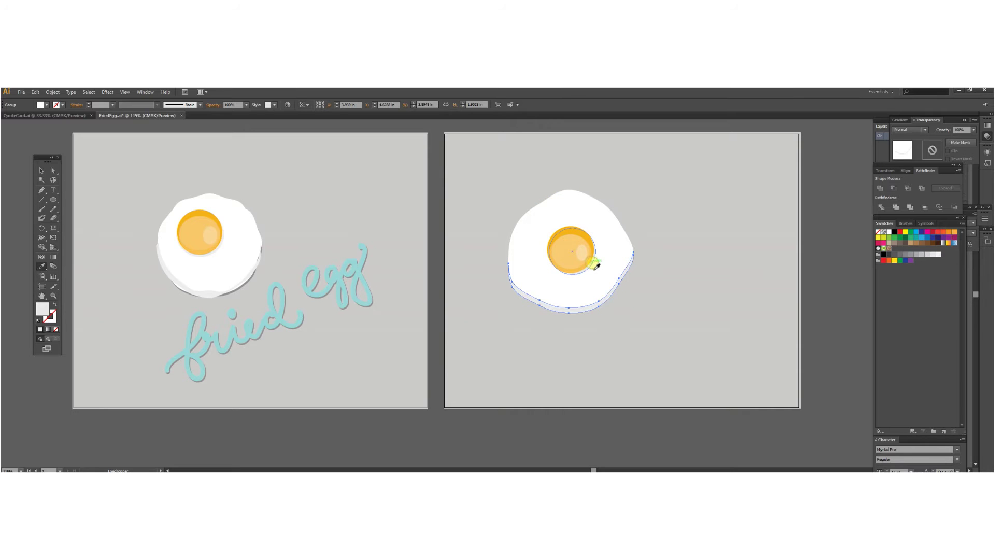
key(ctrl+shift+a)
key(v)
click(683, 237)
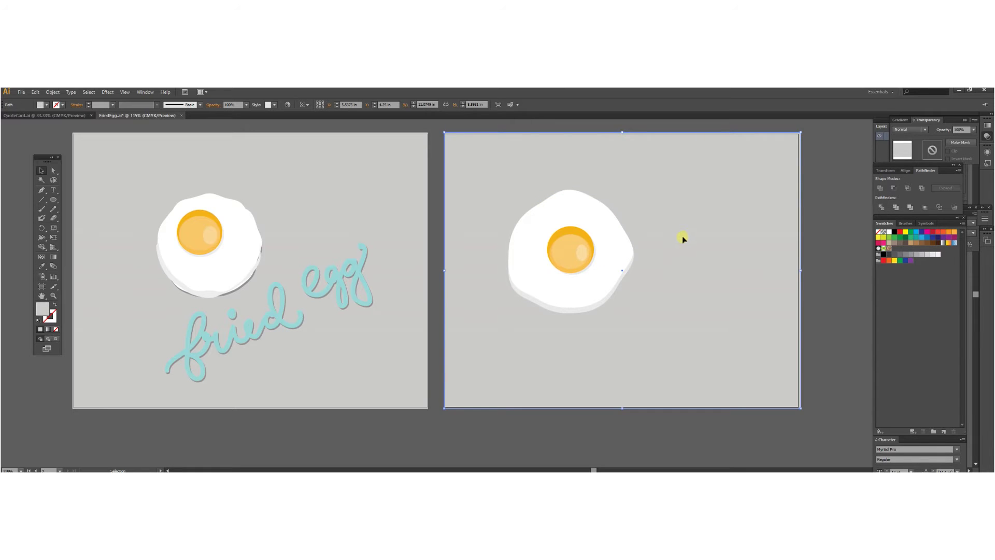
click(844, 172)
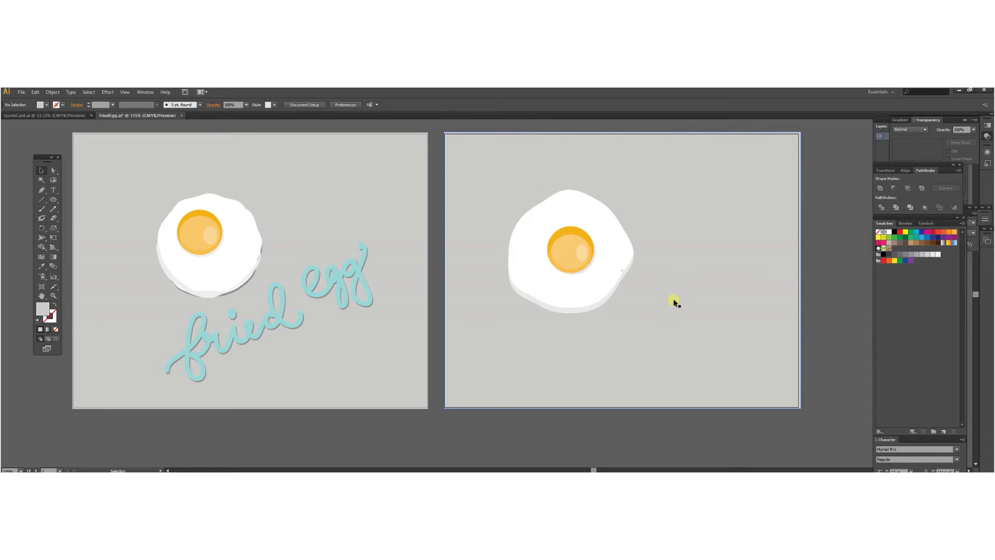
Lighten the egg white's lower crescent fill to F2F1F0.
click(586, 312)
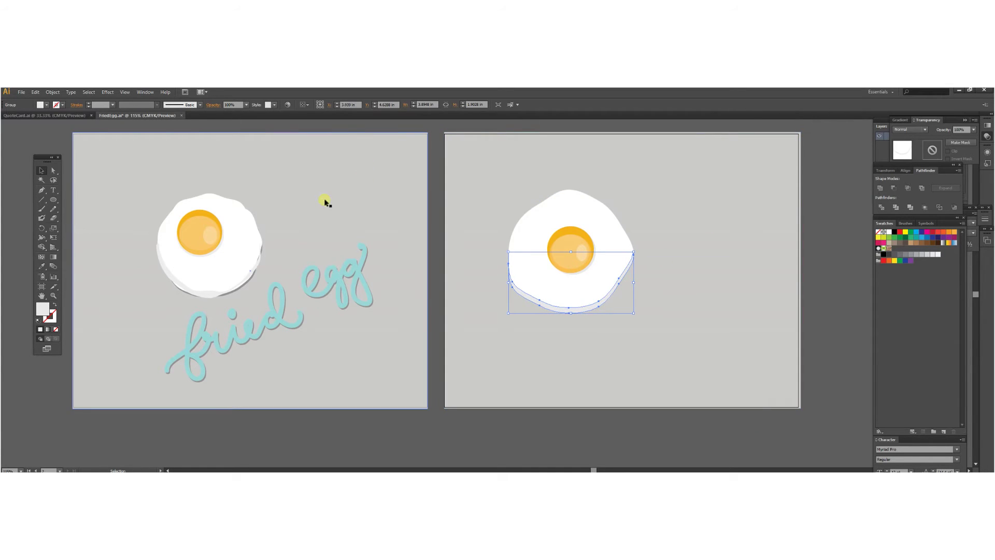
double_click(44, 310)
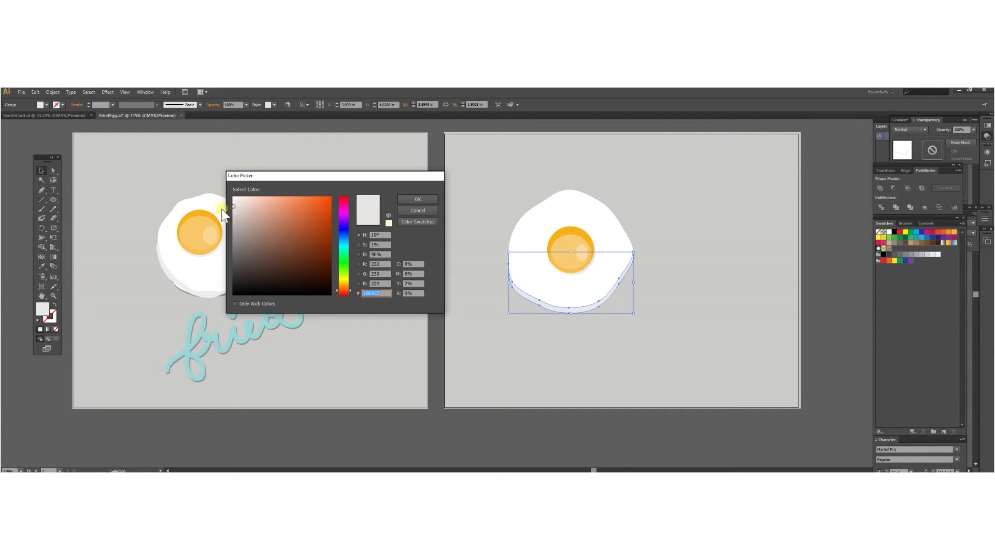
click(238, 205)
drag(236, 204, 236, 204)
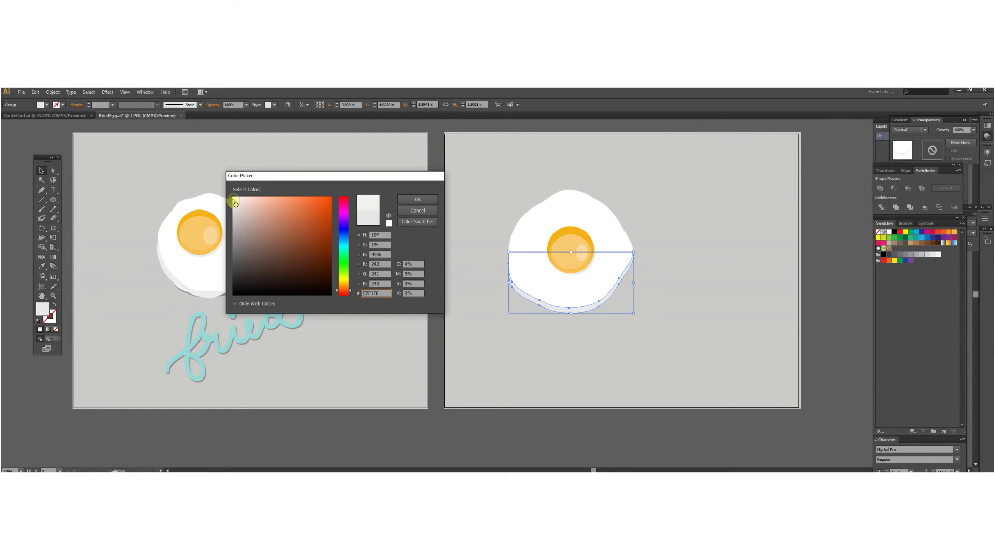
click(421, 201)
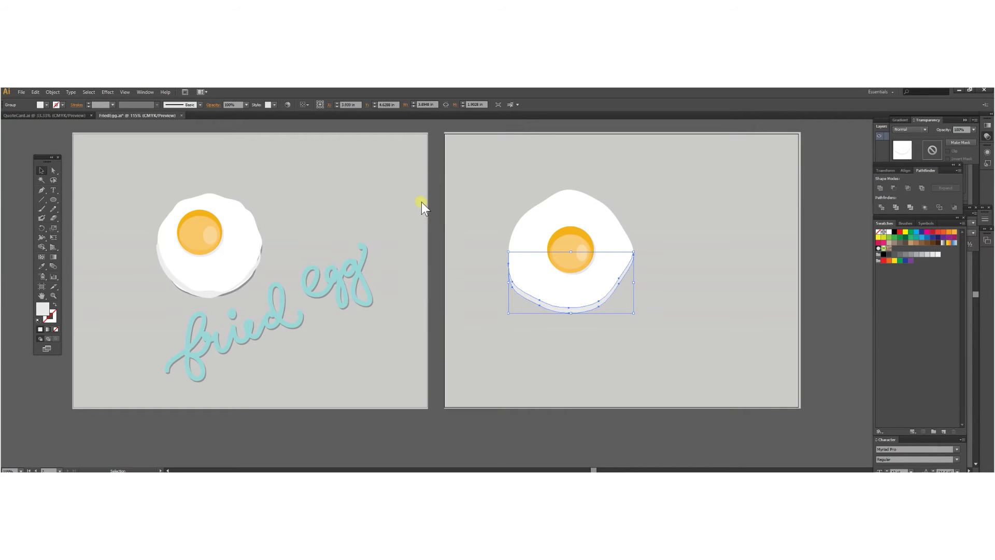
click(749, 209)
Expand the appearance of the white egg white shape on the second artboard.
click(581, 195)
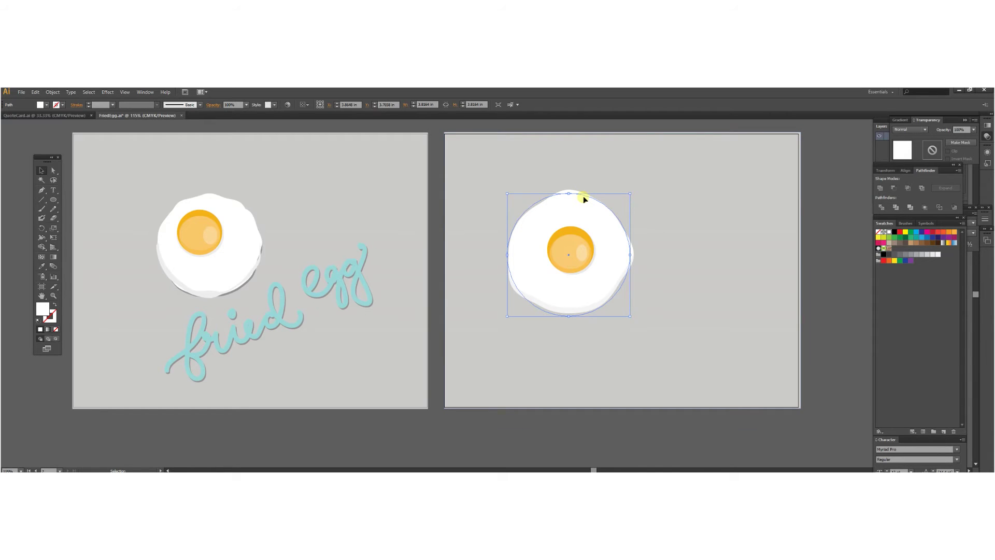
click(60, 93)
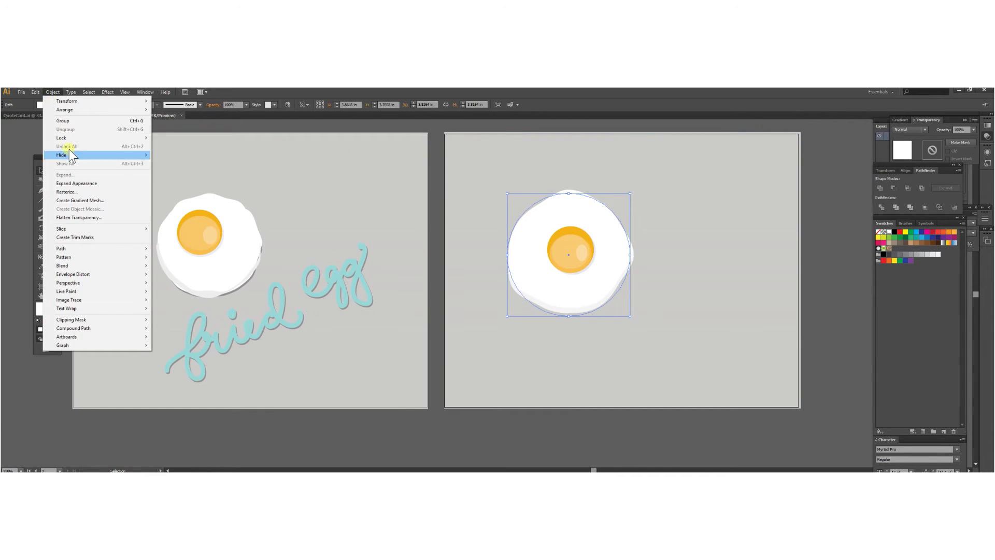
click(70, 184)
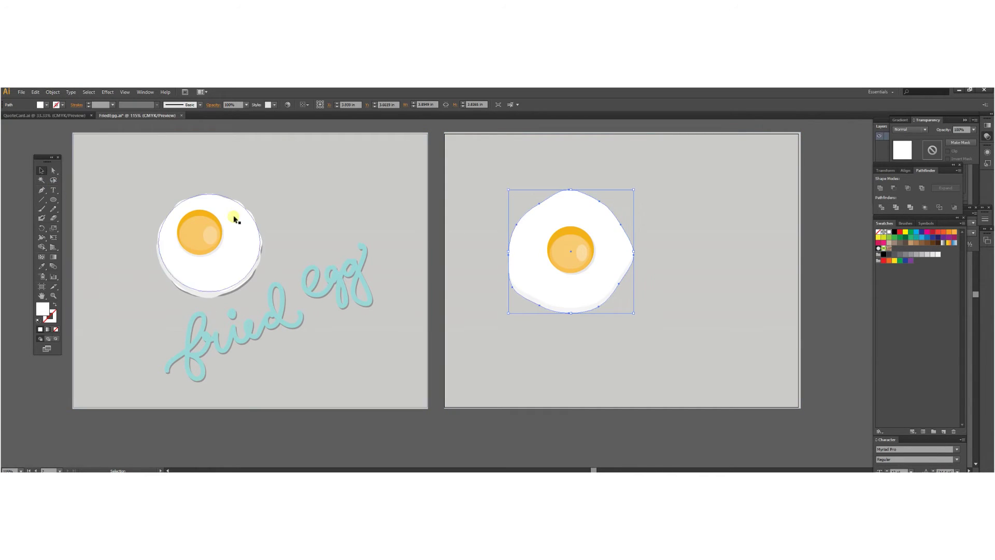
Copy the expanded egg white, paste the copy in back and nudge it slightly right and down as a drop shadow.
click(753, 214)
click(626, 251)
key(ctrl+c)
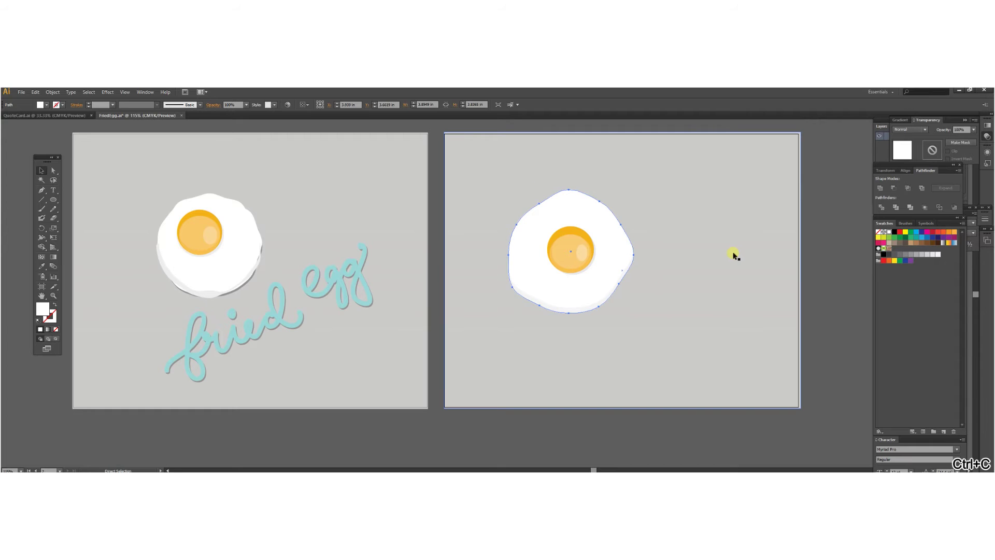
key(ctrl+b)
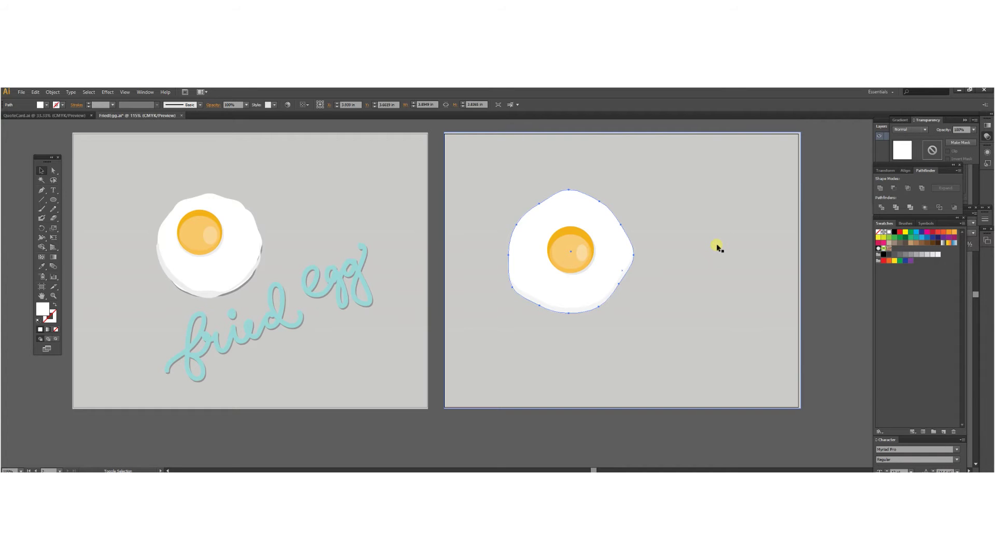
key(Right)
key(Right)
key(Right)
key(Right)
key(Down)
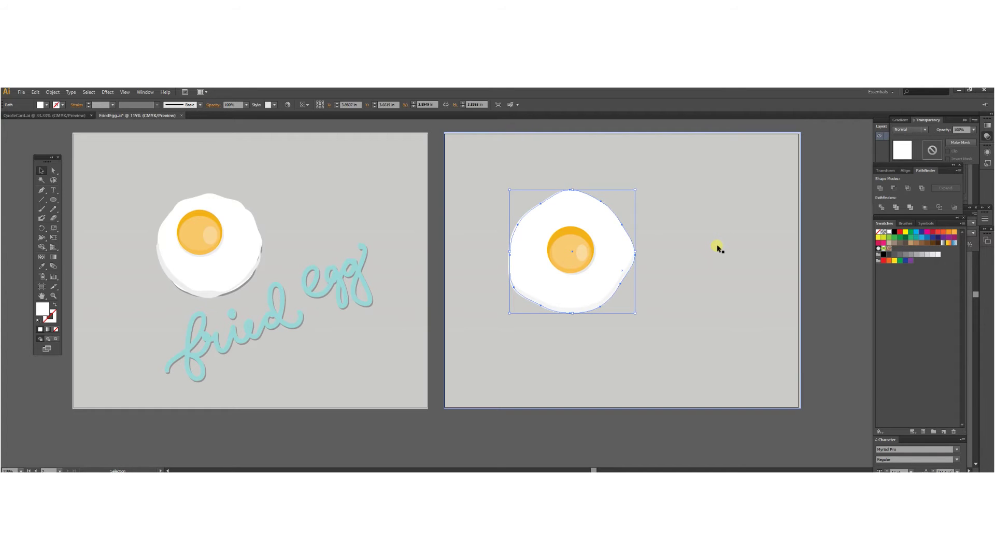
key(Left)
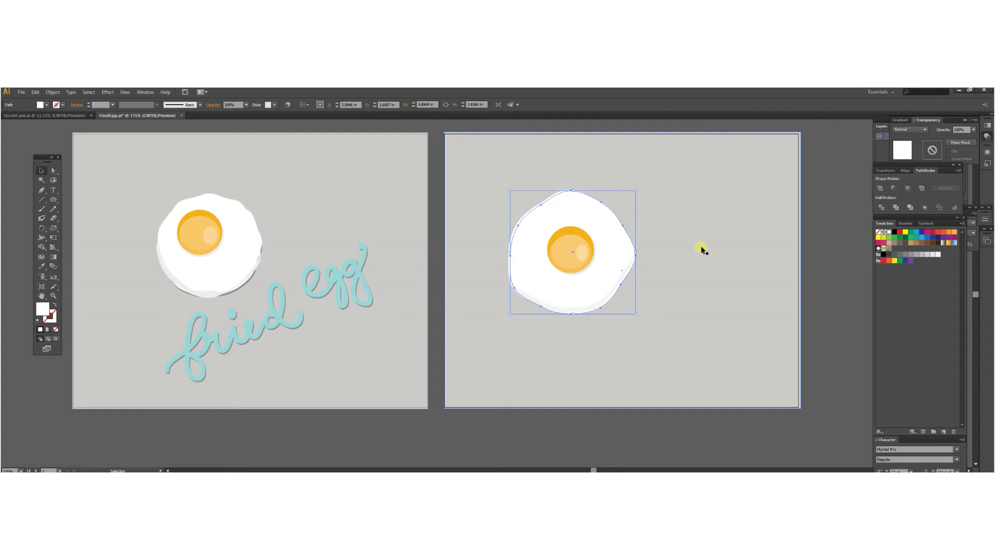
Fill the offset copy behind the egg white with the background's gray, darkened to AFADAD, and deselect it.
key(i)
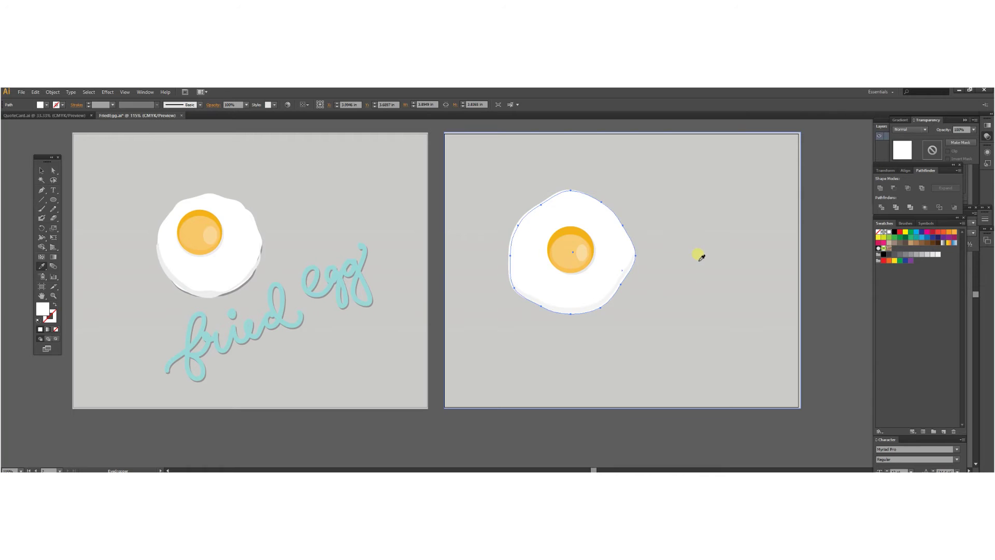
click(704, 230)
click(44, 310)
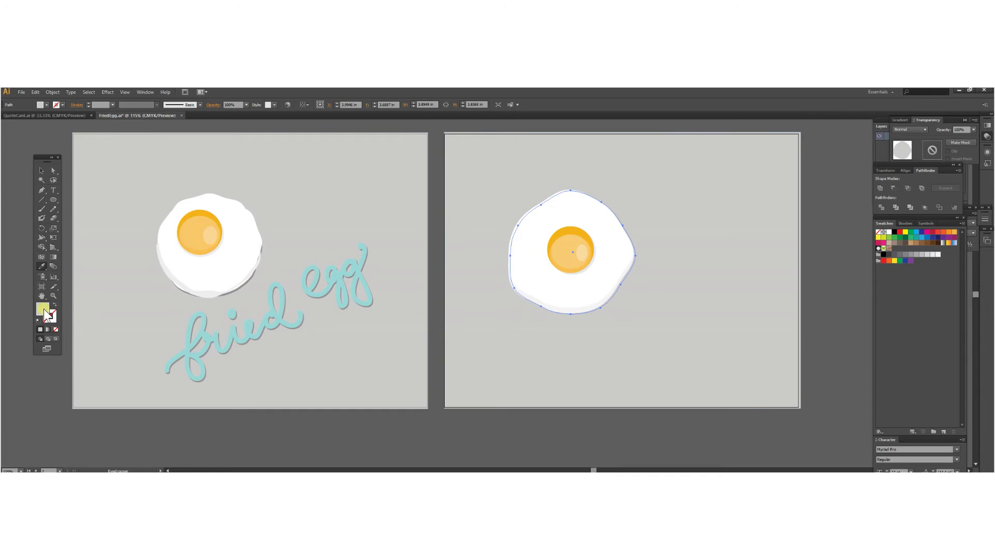
click(44, 310)
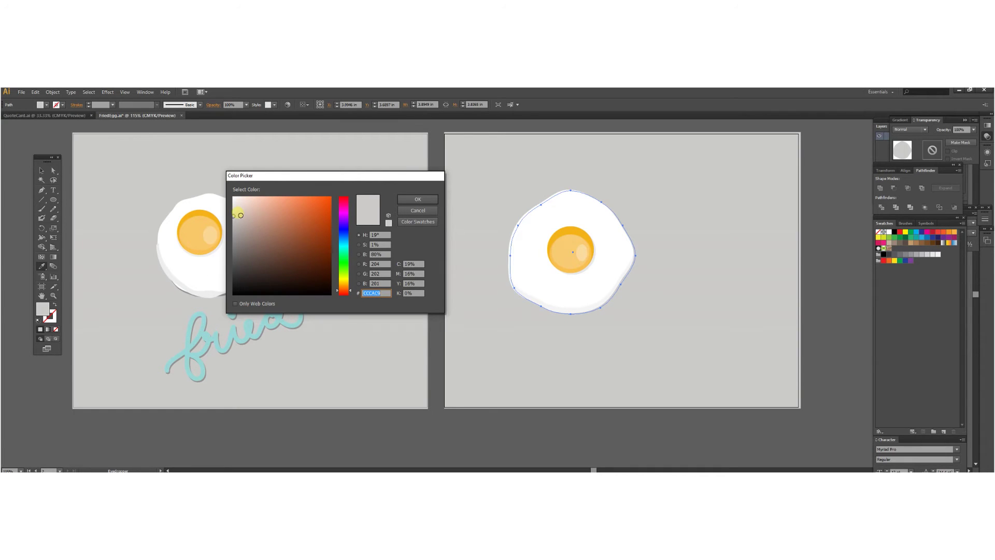
click(236, 225)
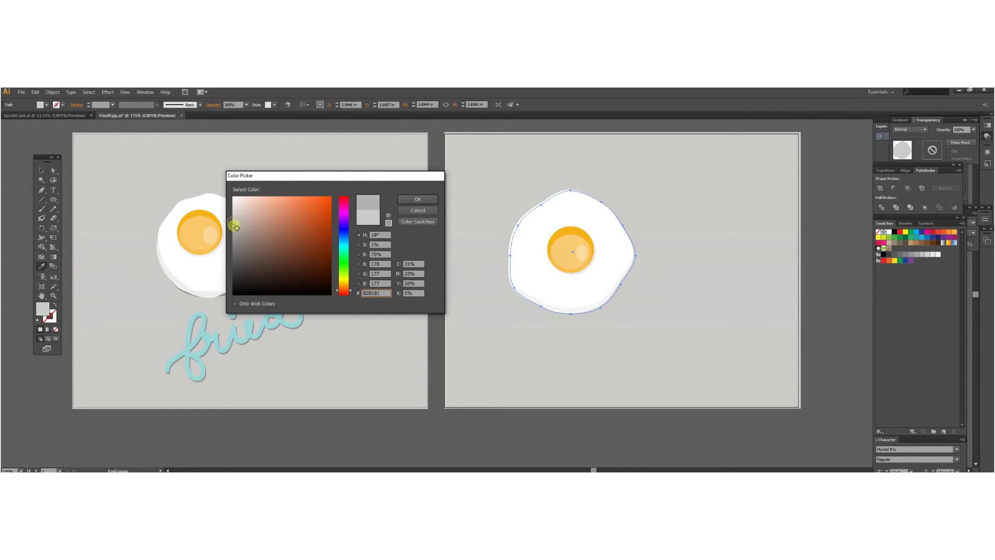
click(416, 199)
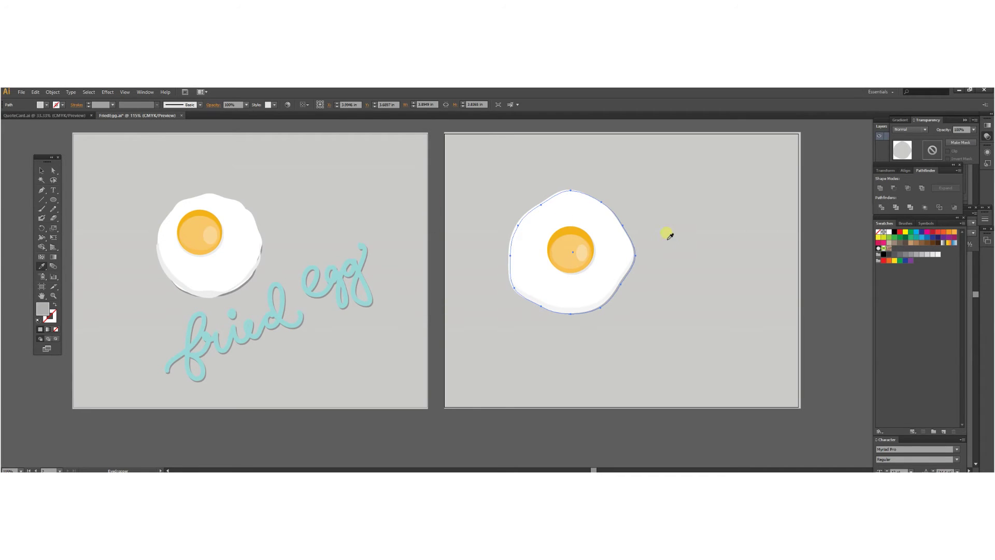
key(v)
click(814, 220)
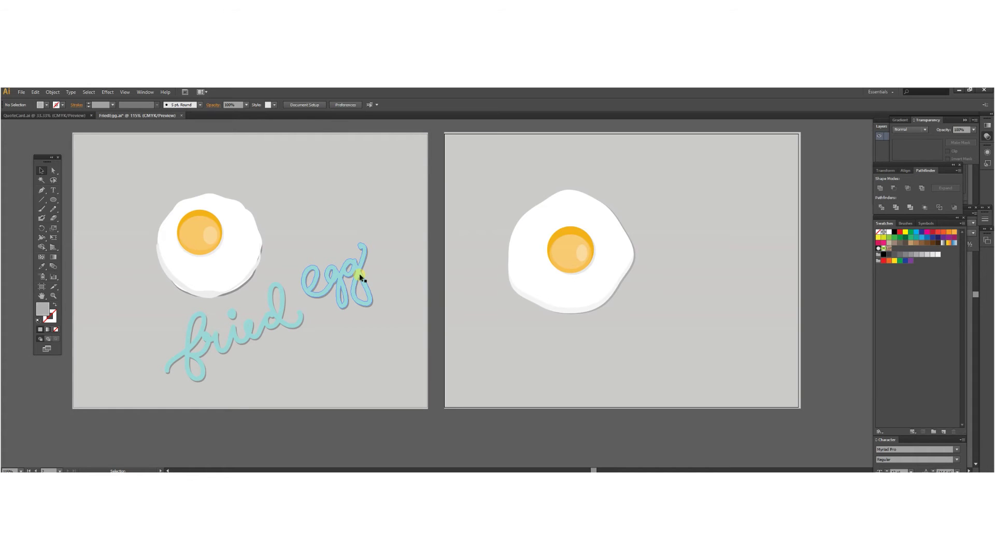
Switch to the Blob Brush tool and set its color to pink F471BF.
click(41, 219)
double_click(46, 312)
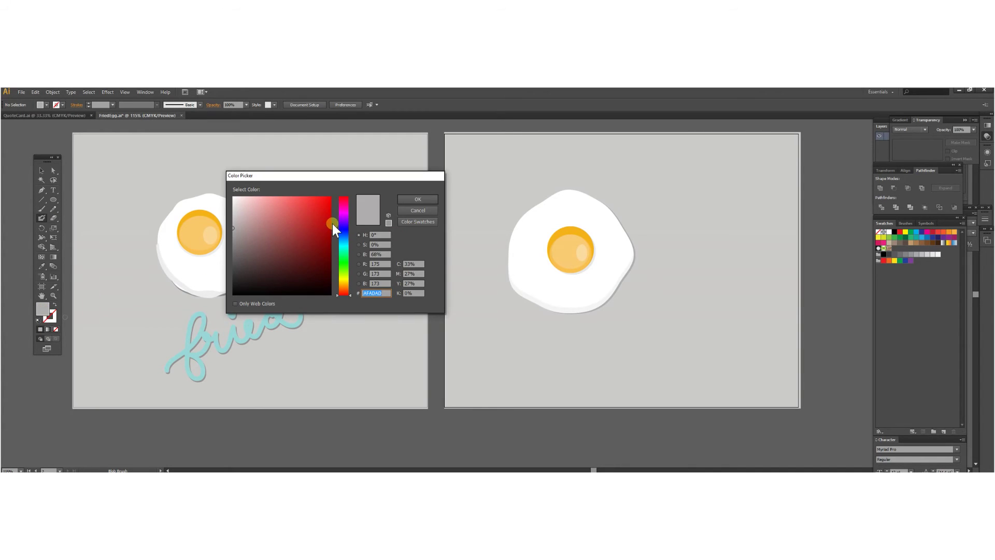
click(344, 208)
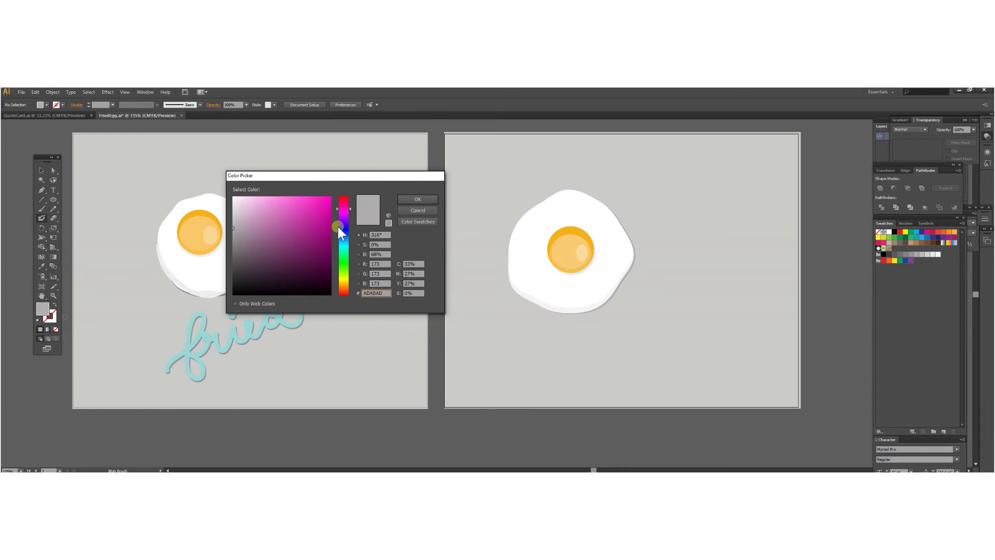
mouse_move(283, 200)
mouse_down()
mouse_move(295, 205)
mouse_move(284, 202)
mouse_up()
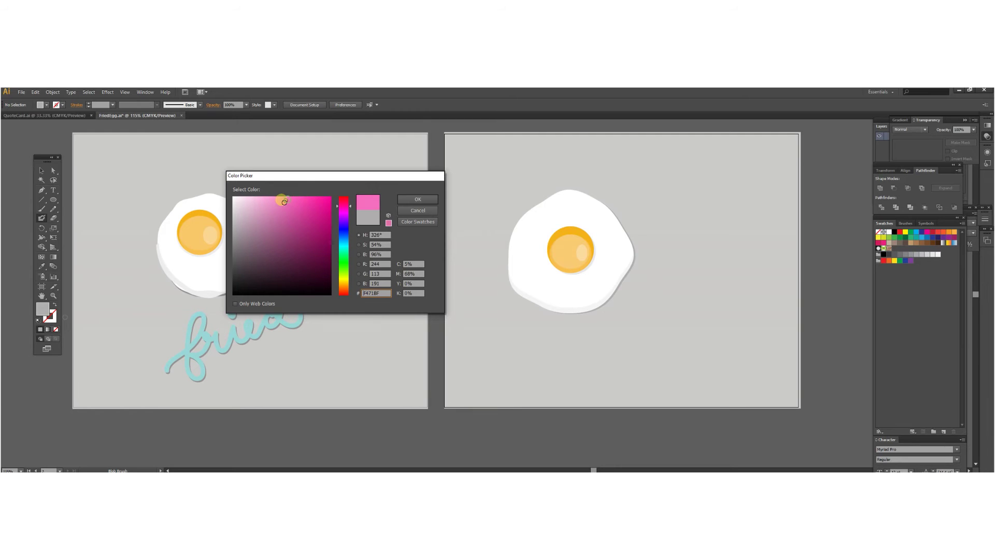
click(405, 199)
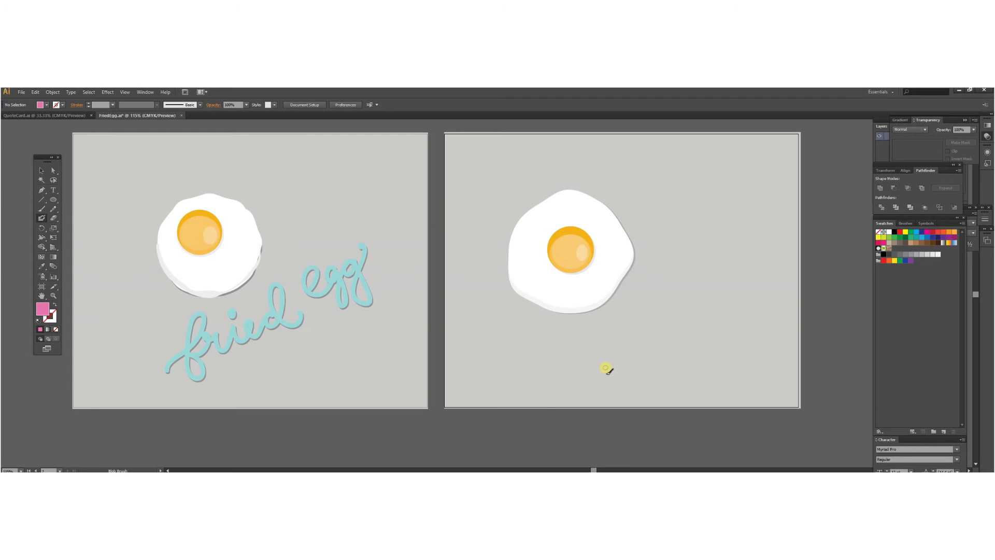
Try to hand-letter "fried" in pink below the egg on the second artboard.
key(shift+x)
drag(594, 362, 600, 365)
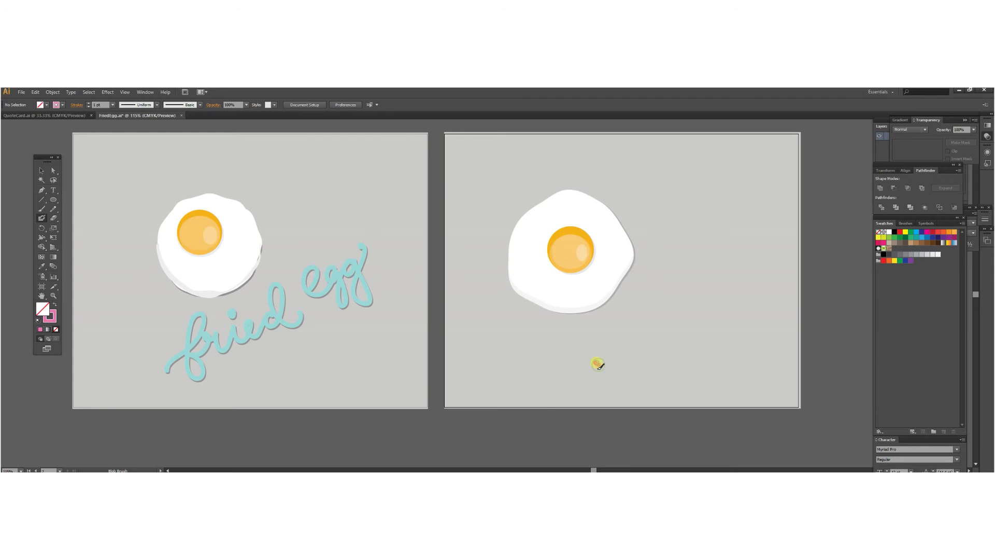
key(ctrl+z)
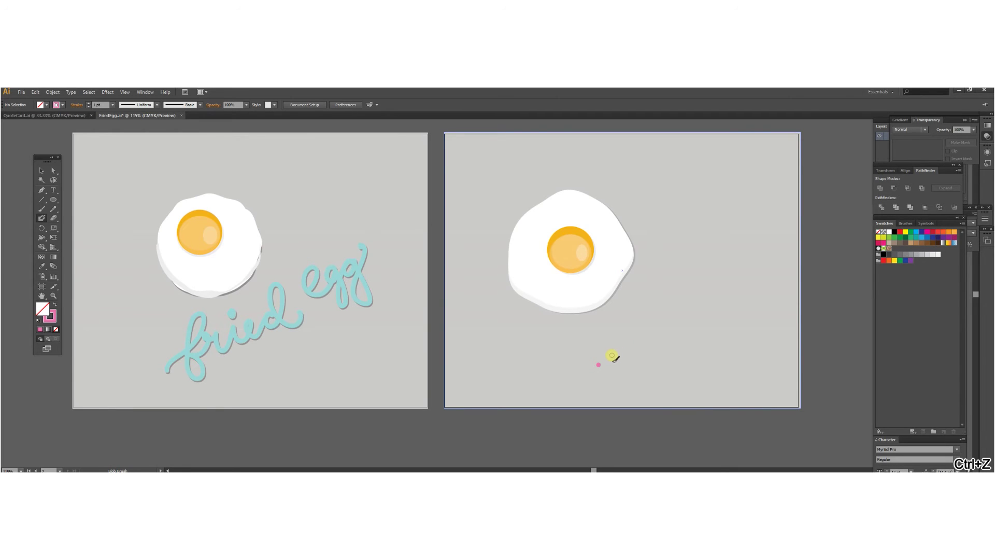
key(ctrl+z)
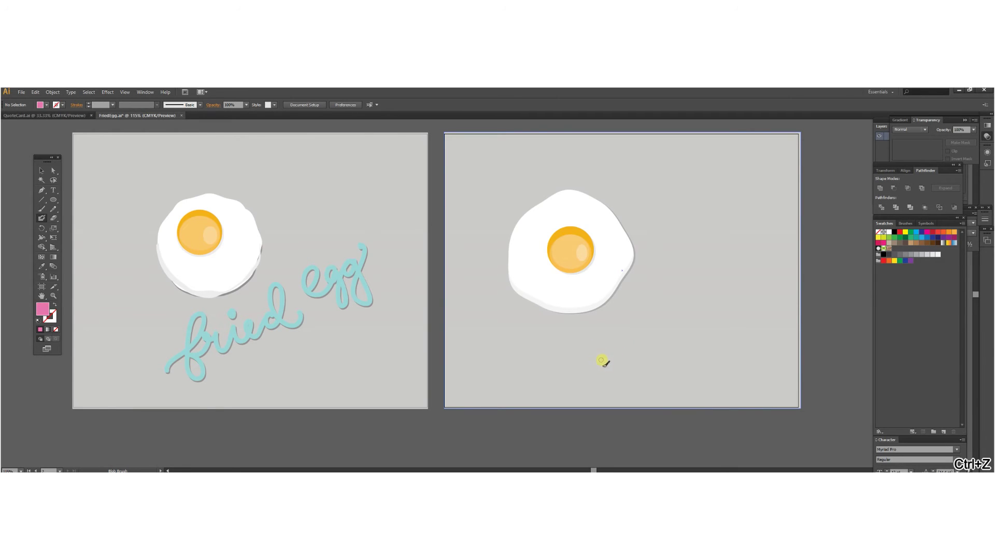
click(591, 374)
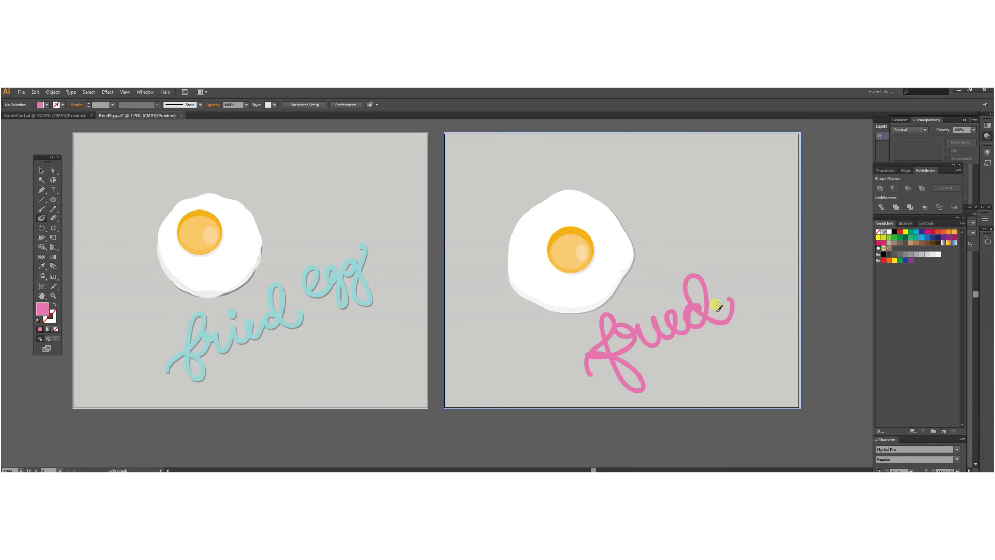
key(shift+x)
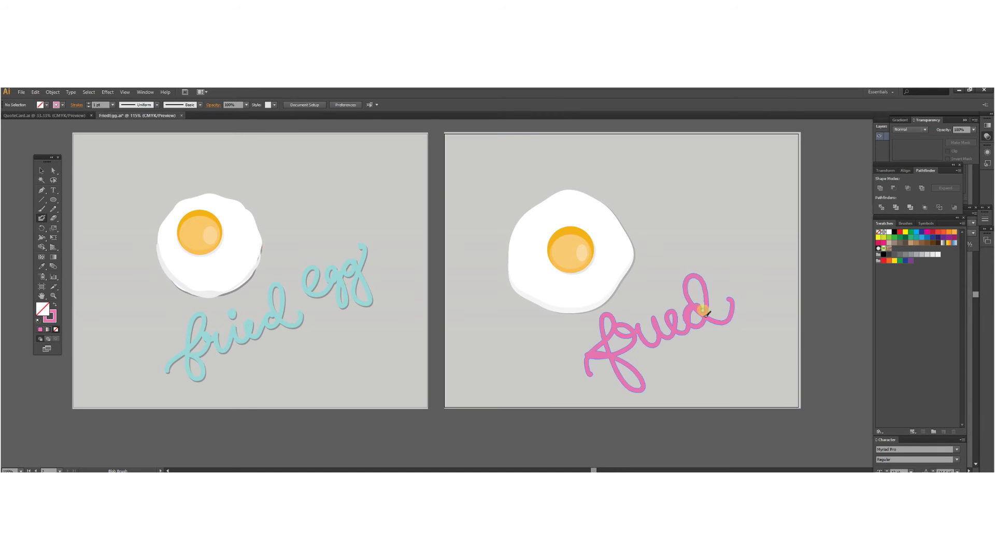
drag(645, 303, 651, 305)
key(ctrl+z)
key(ctrl+z)
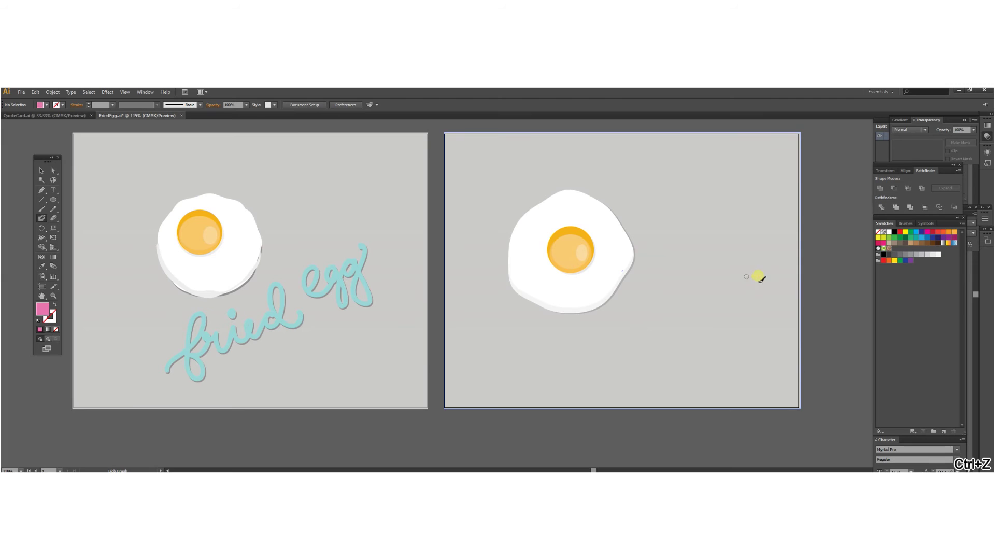
Hand-letter "fried" in pink script rising diagonally below the egg, with a dot over the i.
click(588, 369)
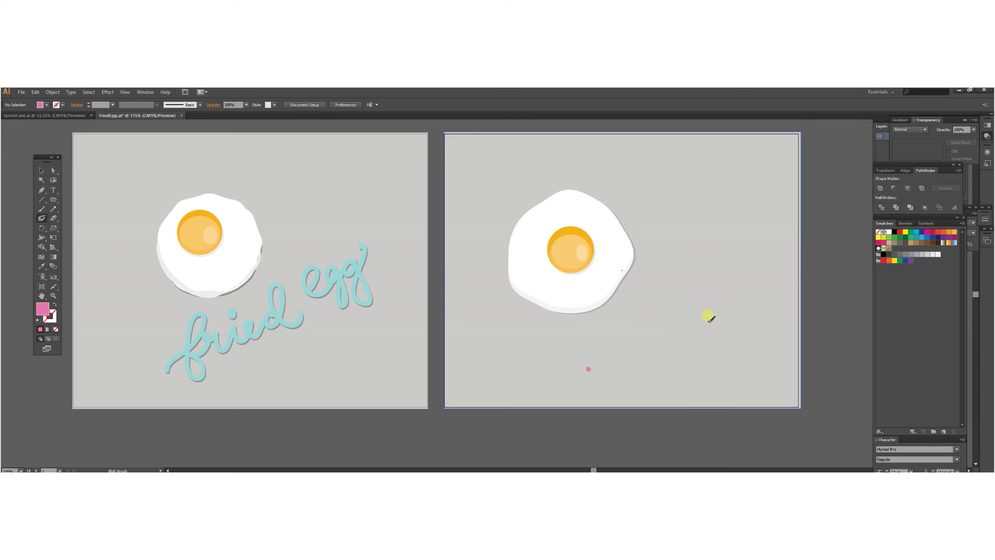
key(ctrl+shift+z)
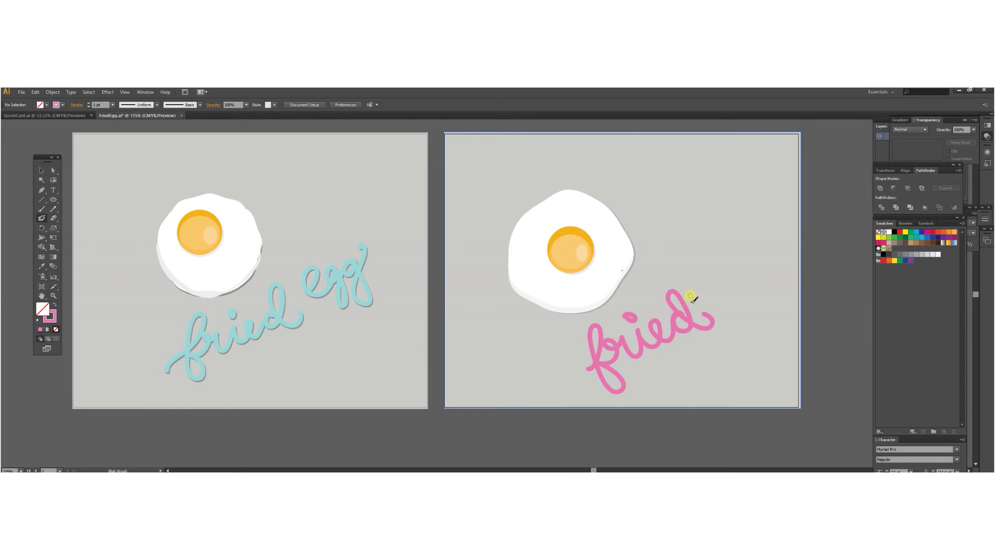
key(ctrl+z)
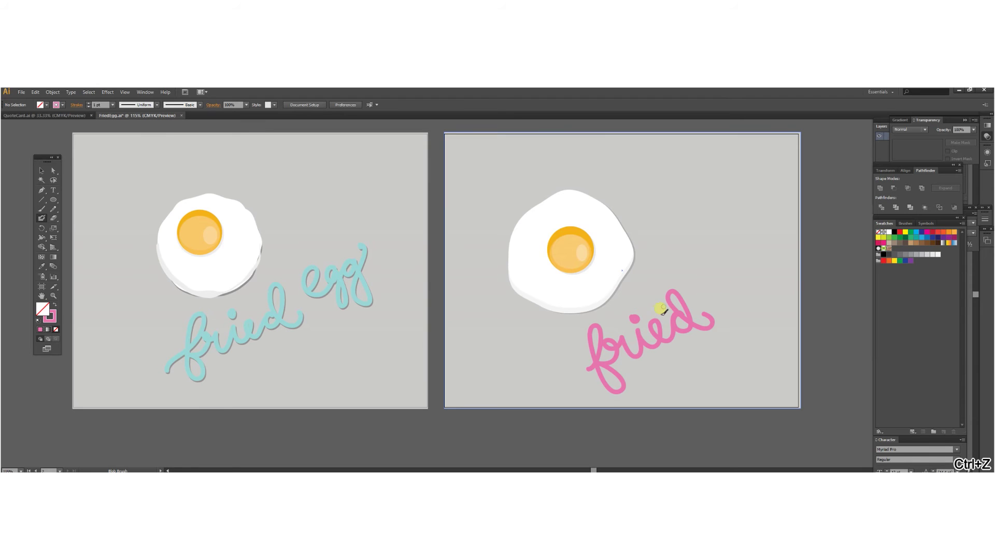
Hand-letter "egg" in pink script continuing the upward diagonal after "fried", undoing and redrawing the first version.
click(714, 294)
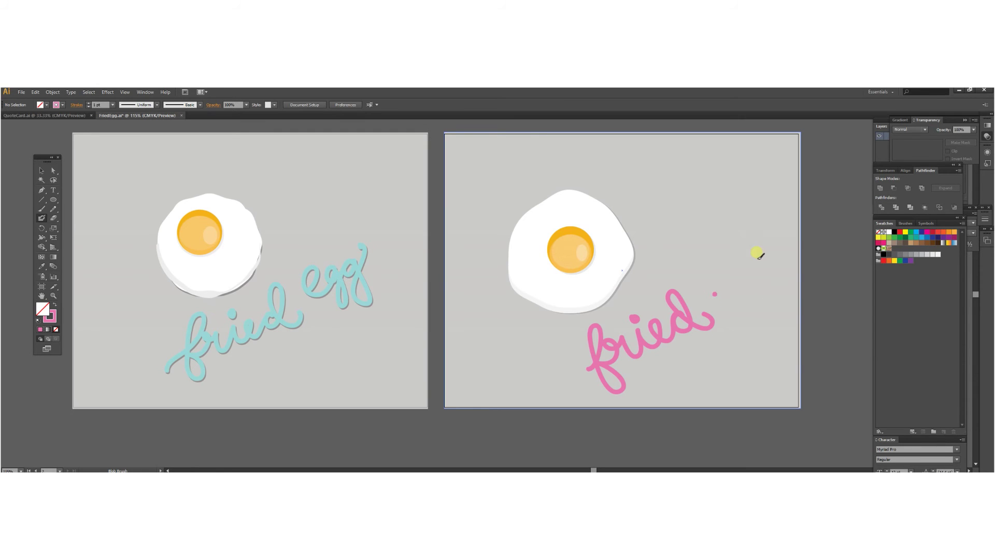
drag(711, 289, 775, 247)
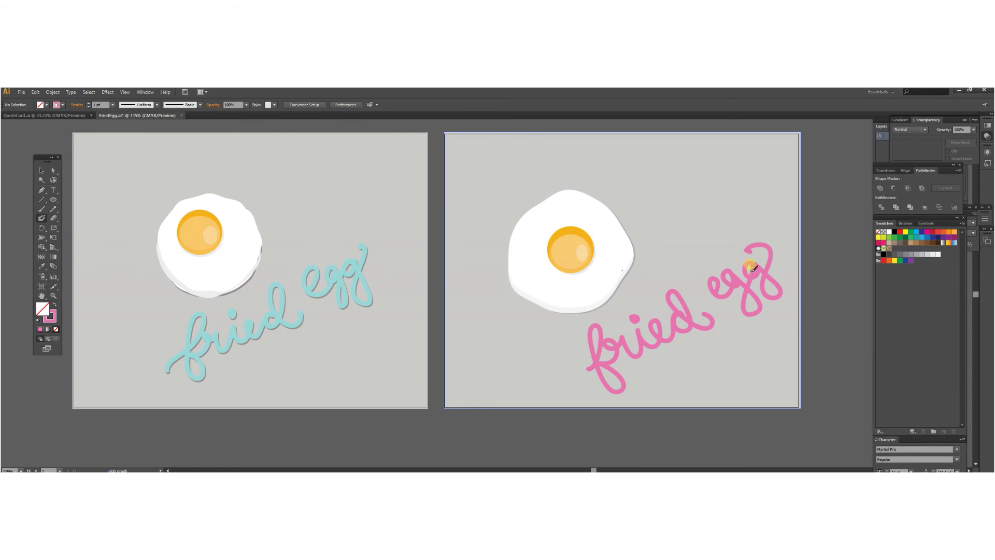
key(ctrl+z)
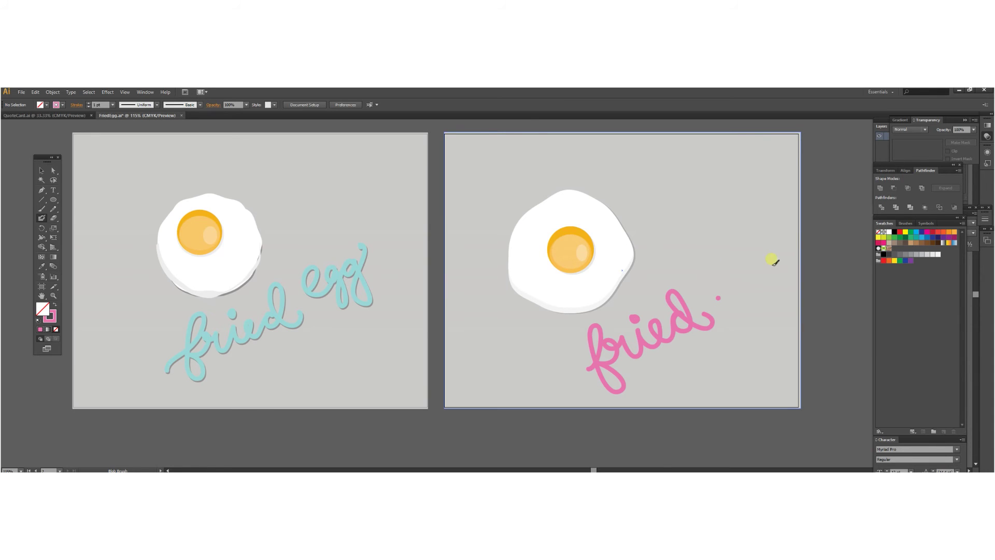
key(ctrl+shift+z)
Select "fried", its i dot and "egg" together and group them.
key(v)
click(742, 277)
click(742, 277)
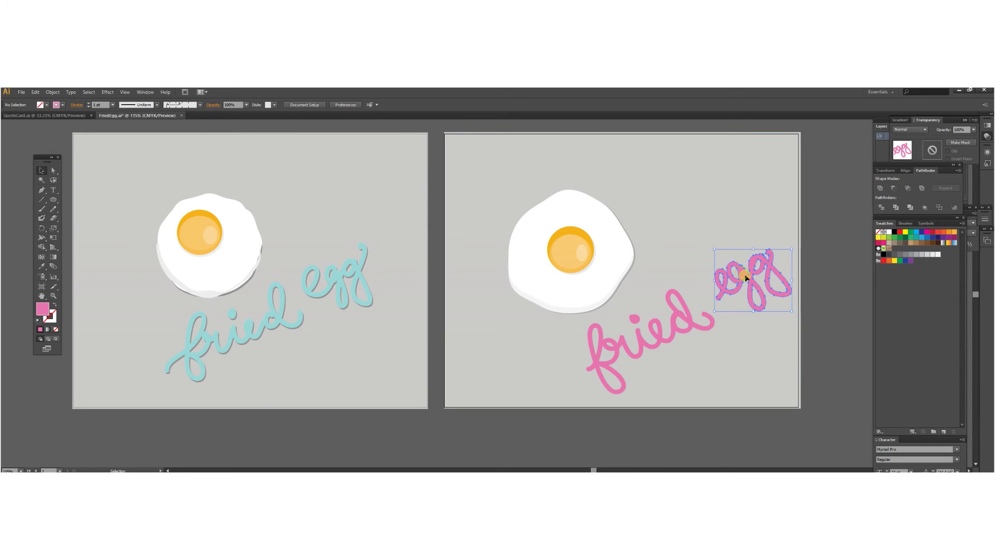
click(700, 317)
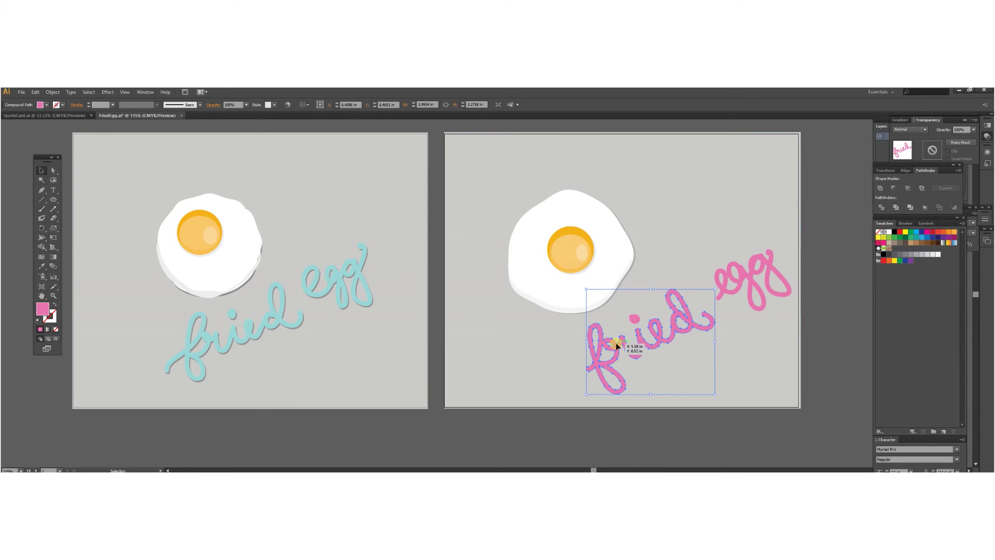
click(636, 319)
click(745, 278)
shift+click(690, 320)
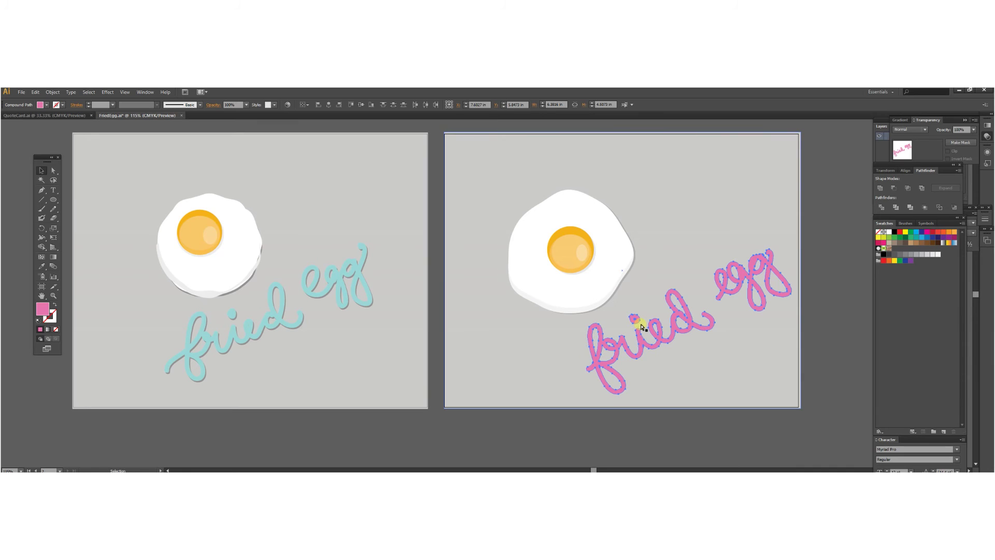
key(ctrl+g)
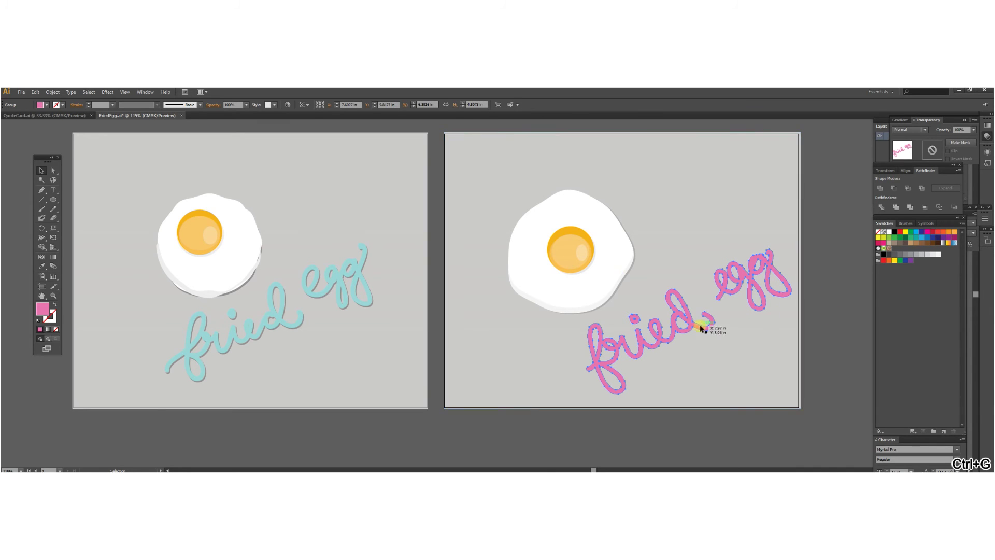
Try moving the grouped lettering upward so it overlaps the egg, and undo the move.
drag(700, 322, 703, 264)
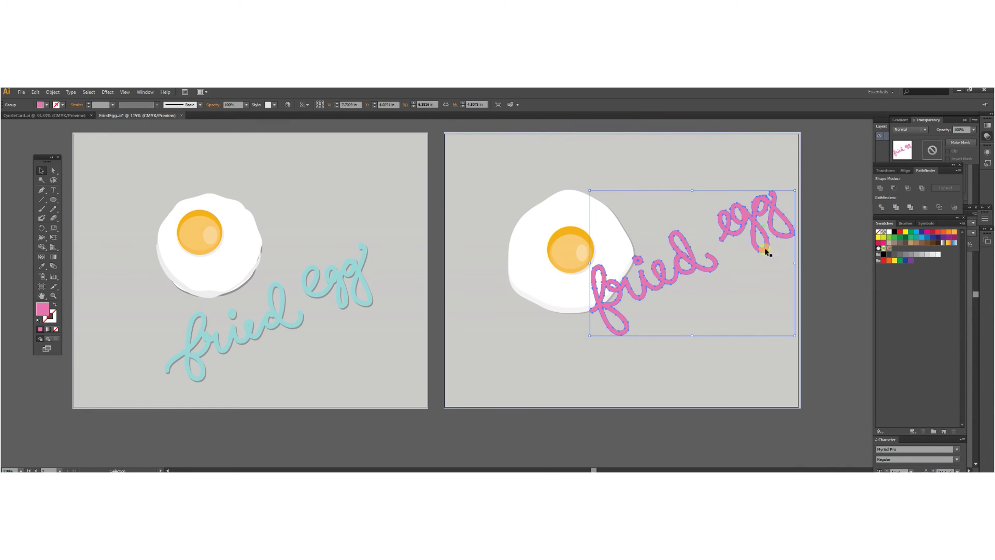
key(ctrl+z)
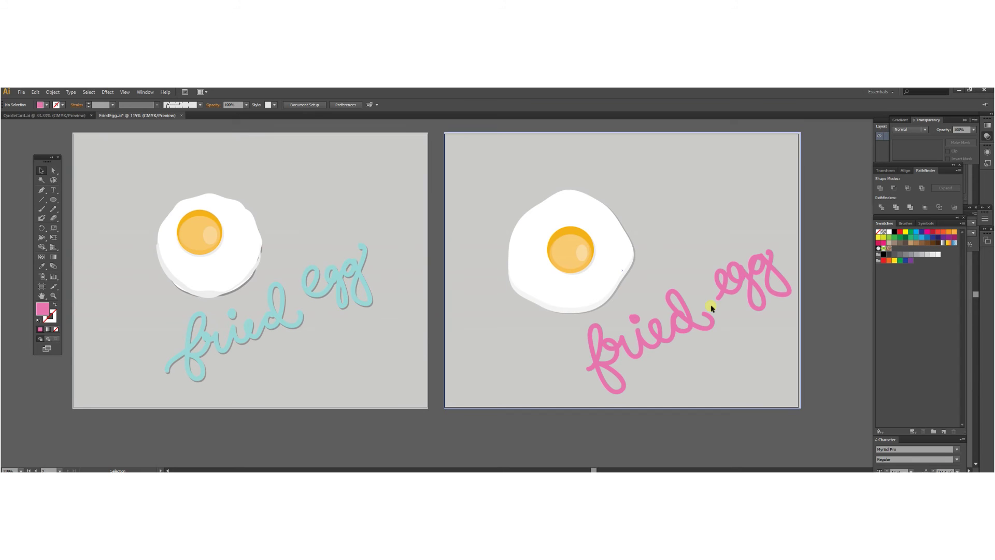
Duplicate the pink "fried egg" lettering group directly behind the original and nudge the copy slightly down.
click(713, 322)
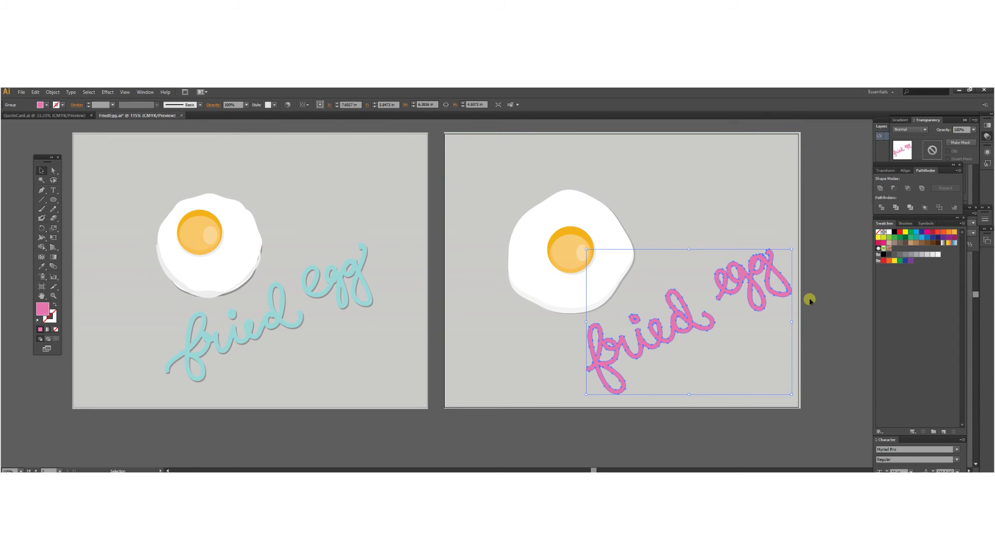
key(a)
key(ctrl+c)
key(ctrl+b)
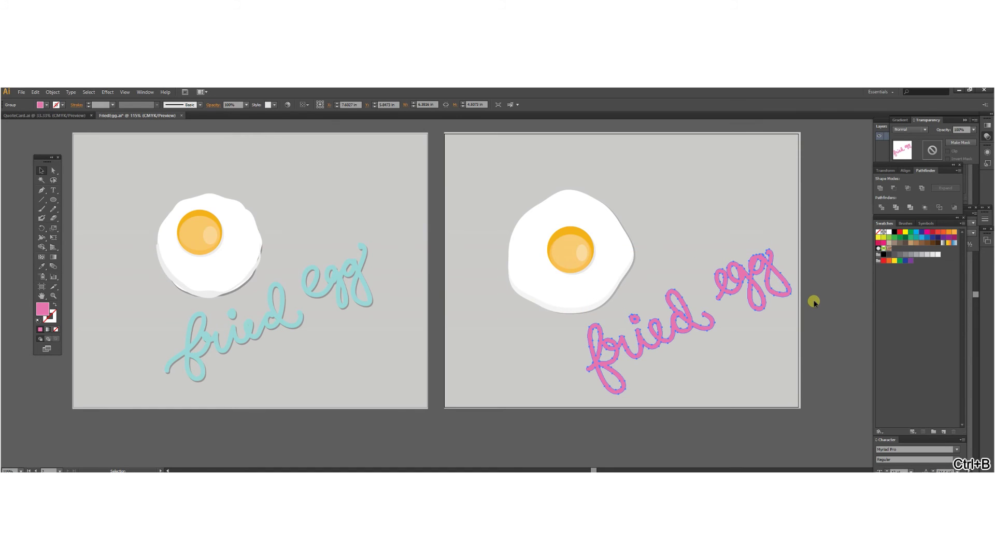
key(v)
key(Down)
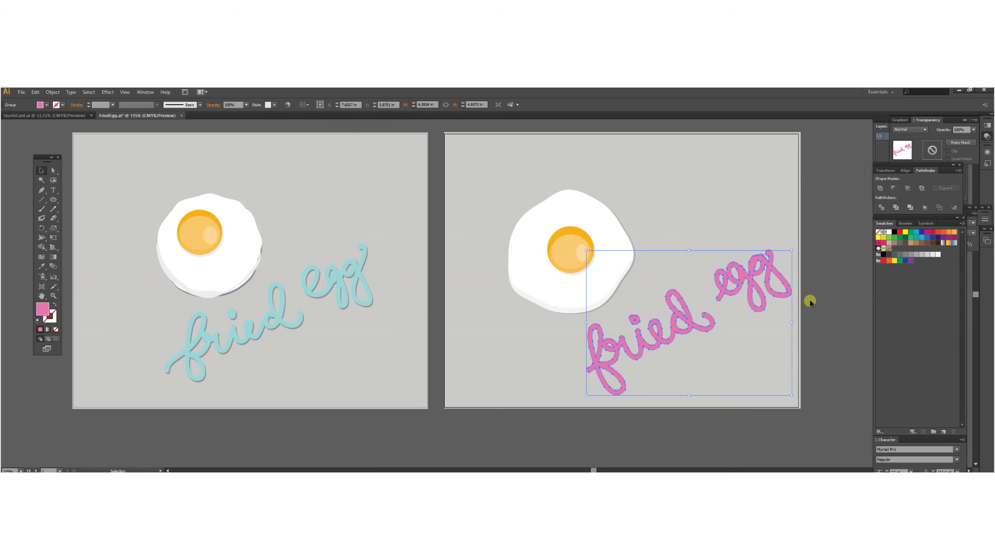
Recolor the copy behind the lettering by sampling the artboard's gray background and darkening it to #A3A09F.
key(i)
click(680, 215)
double_click(45, 309)
drag(233, 222, 235, 231)
click(419, 199)
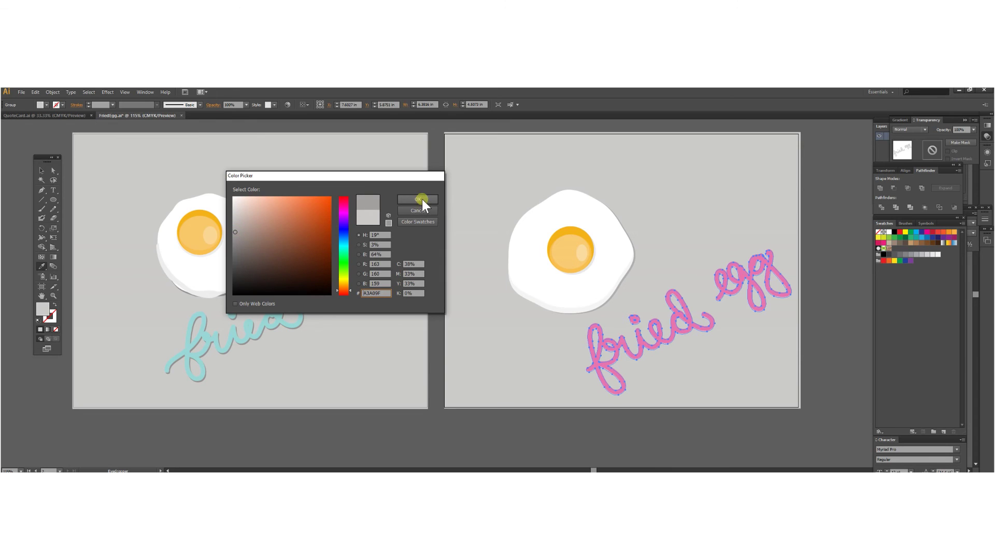
key(v)
click(824, 239)
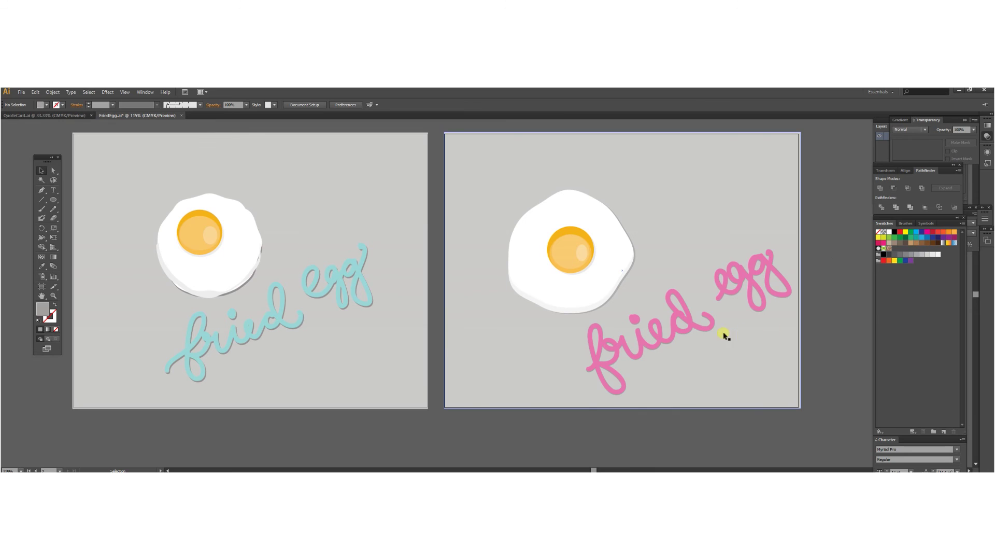
Select the gray copy behind the pink lettering and nudge its offset slightly to refine the drop shadow.
click(650, 348)
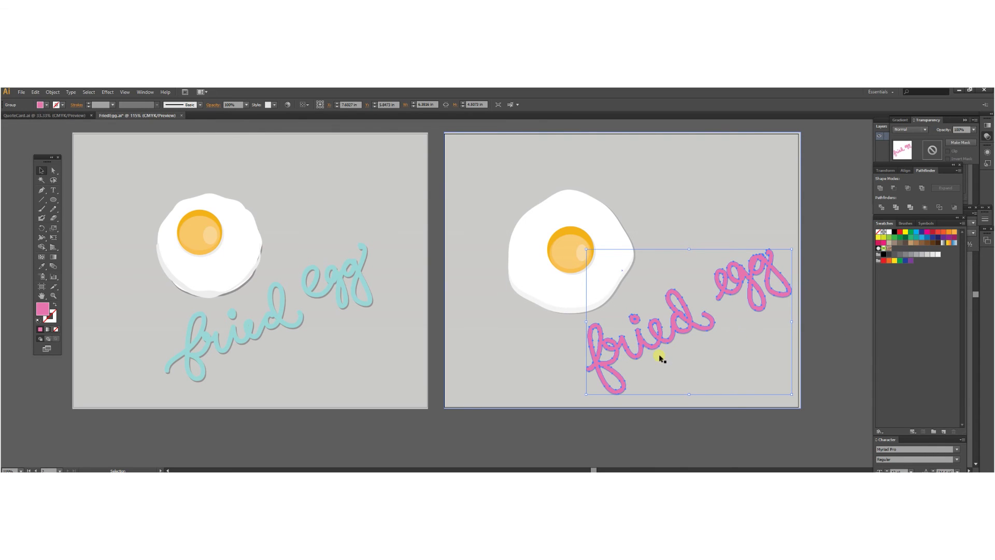
click(667, 347)
click(727, 336)
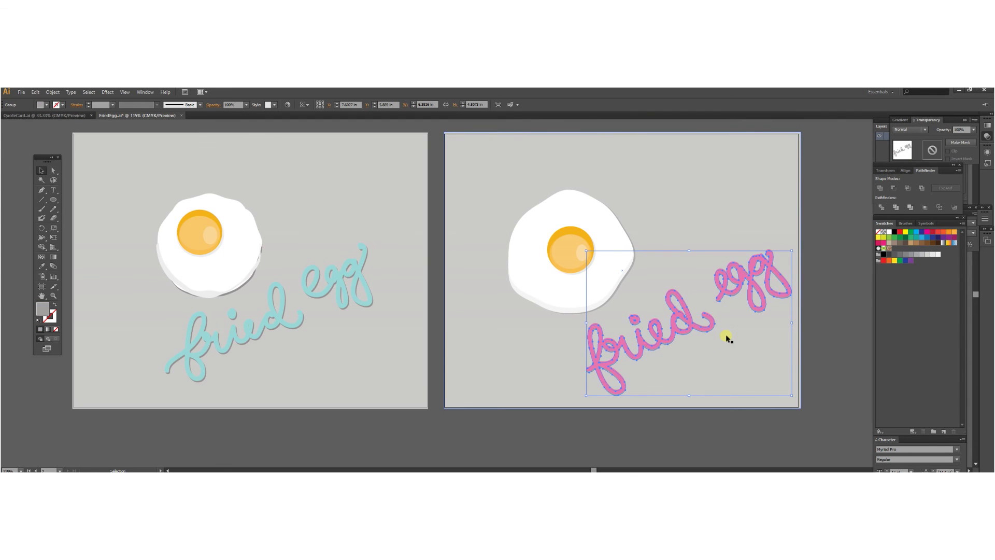
click(837, 328)
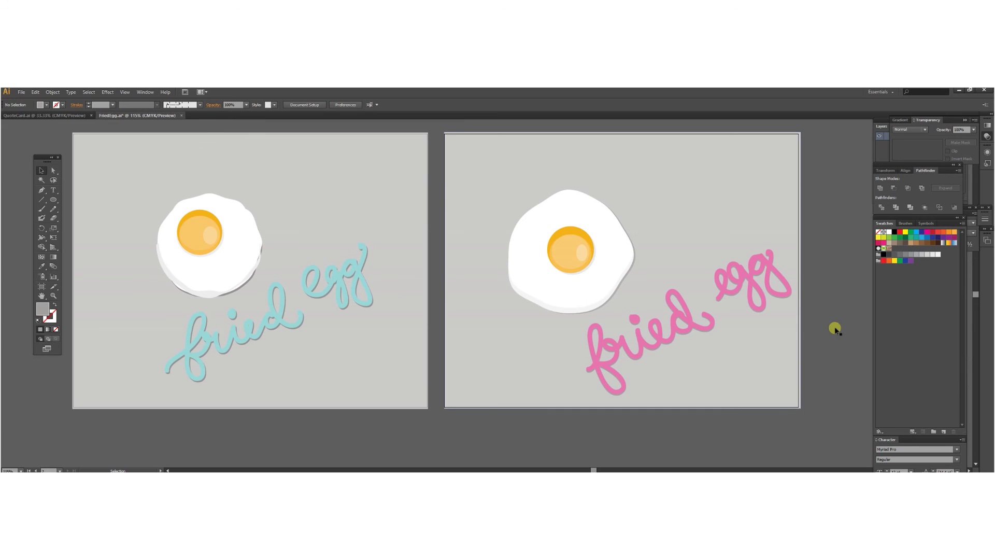
click(707, 334)
click(705, 336)
click(703, 334)
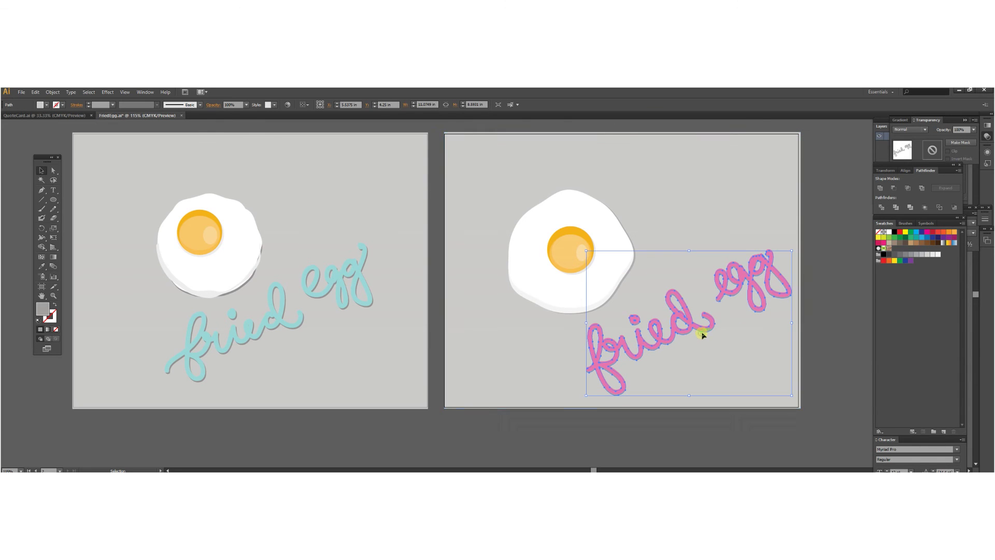
click(821, 334)
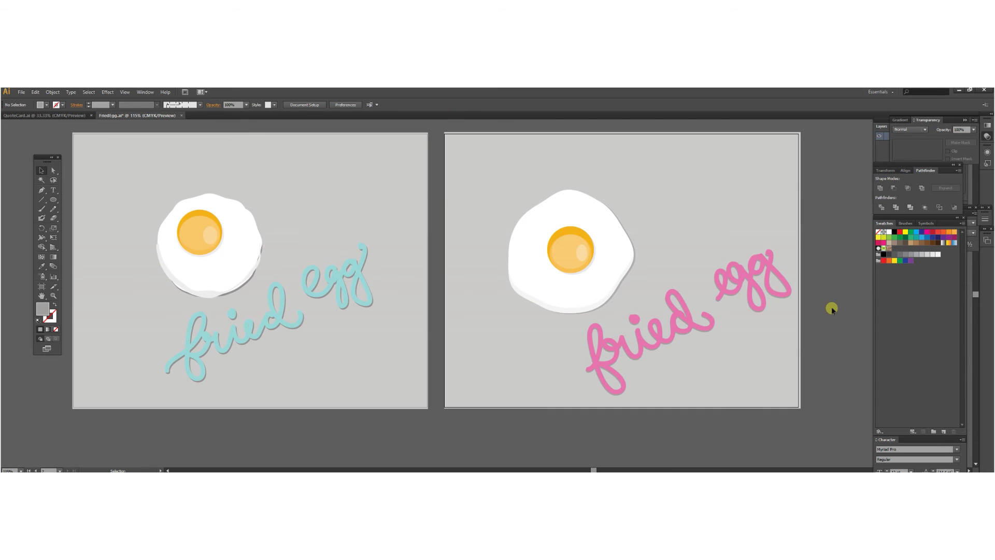
Select the pink lettering together with its gray shadow and shift both slightly left, away from the artboard's right edge.
drag(826, 262, 726, 352)
shift+click(775, 235)
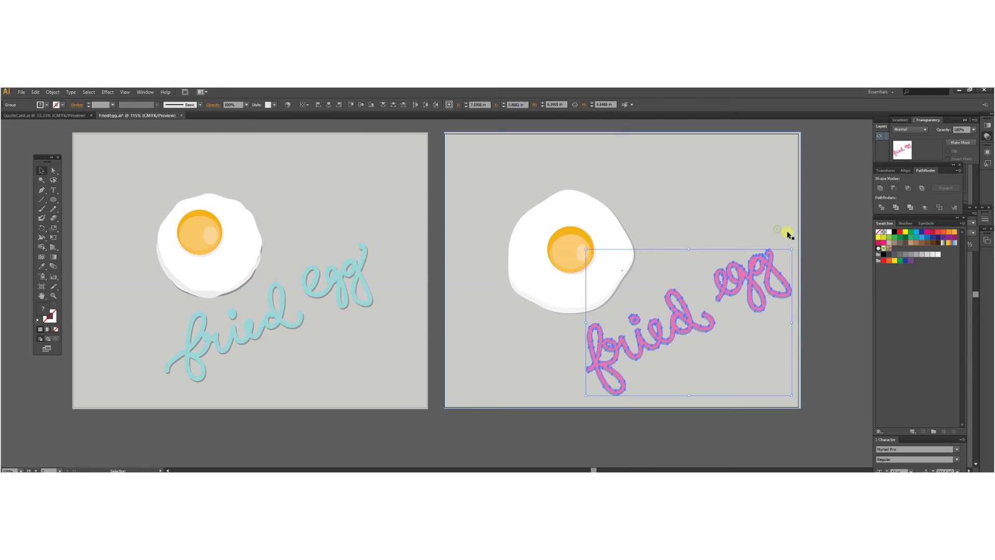
key(shift+Left)
key(shift+Left)
click(818, 234)
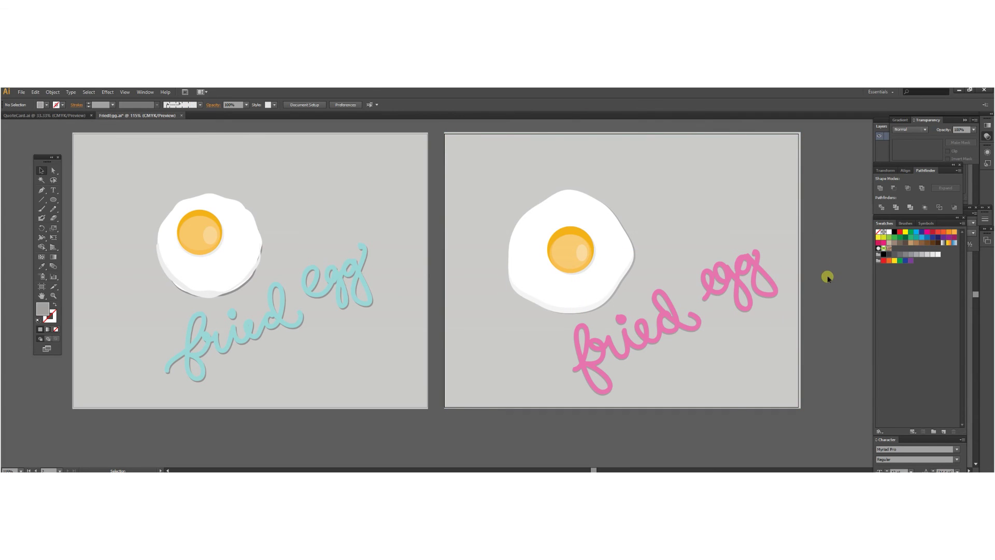